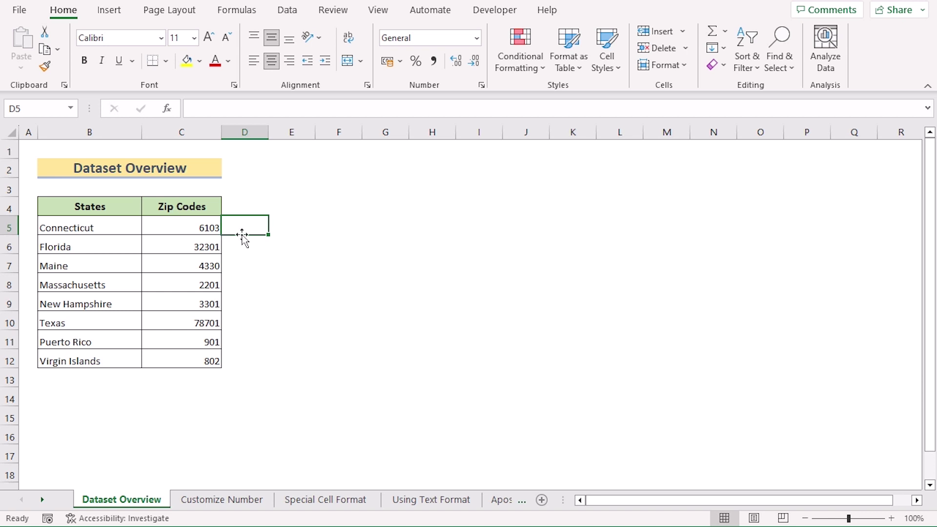
# Enter 06103 in cell D5 beside Connecticut's zip code on the Dataset Overview sheet.
pyautogui.write('0')
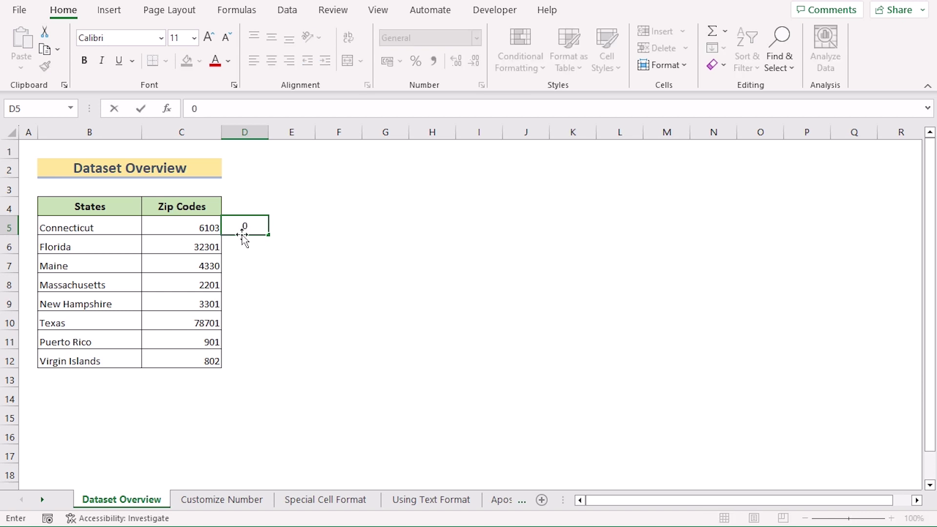
pyautogui.write('6103')
pyautogui.press('Return')
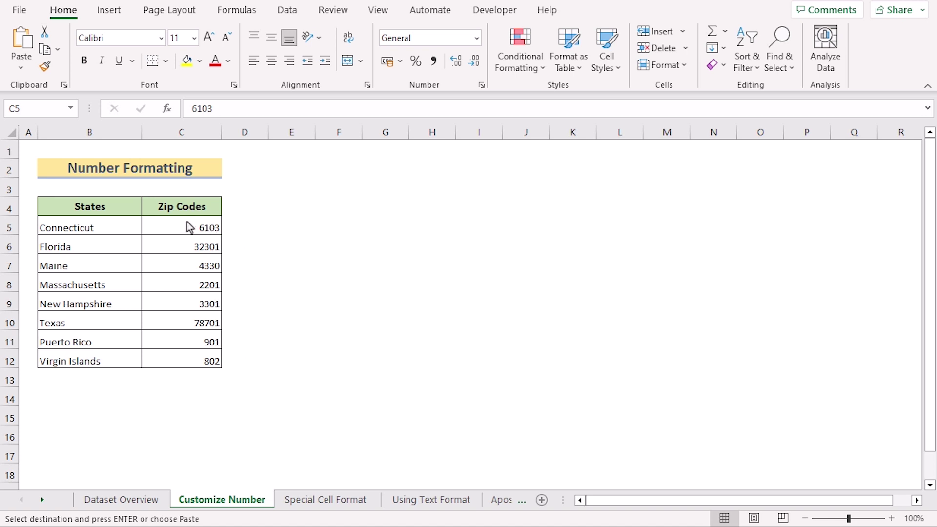
# Apply the custom number format 00000 to the zip codes in C5:C12 on the Customize Number sheet.
pyautogui.moveTo(190, 227); pyautogui.dragTo(192, 358)
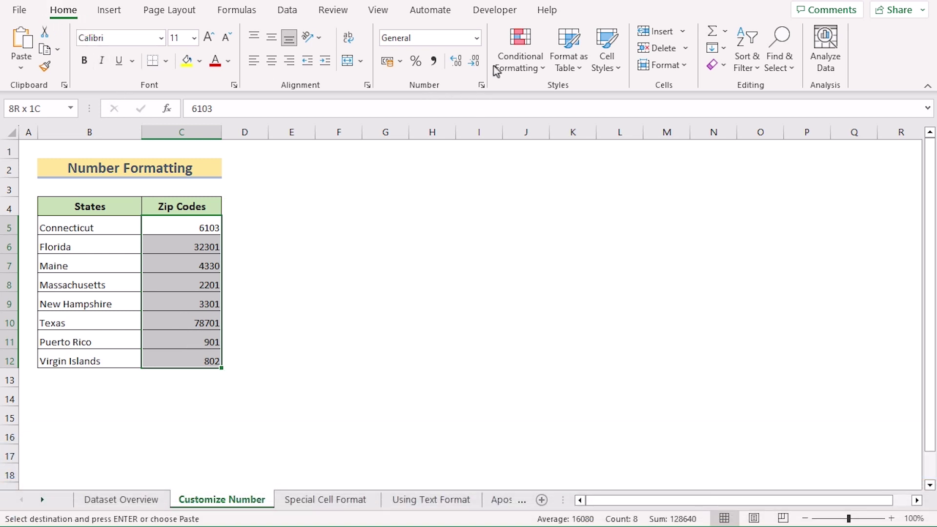
pyautogui.click(476, 38)
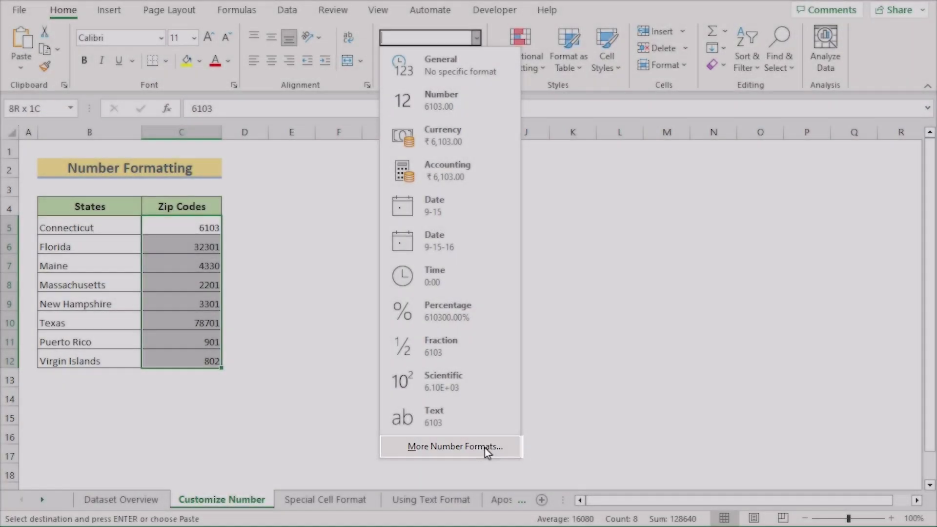
pyautogui.click(486, 448)
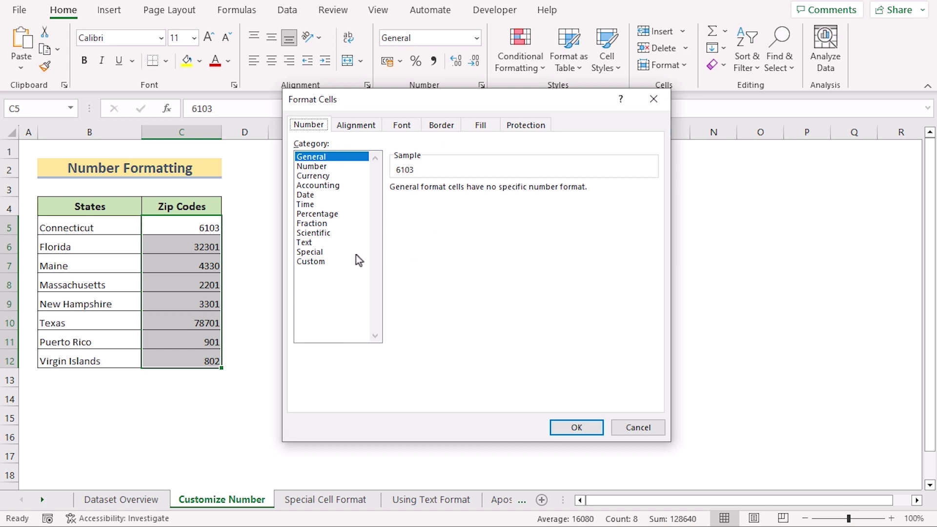
pyautogui.click(316, 263)
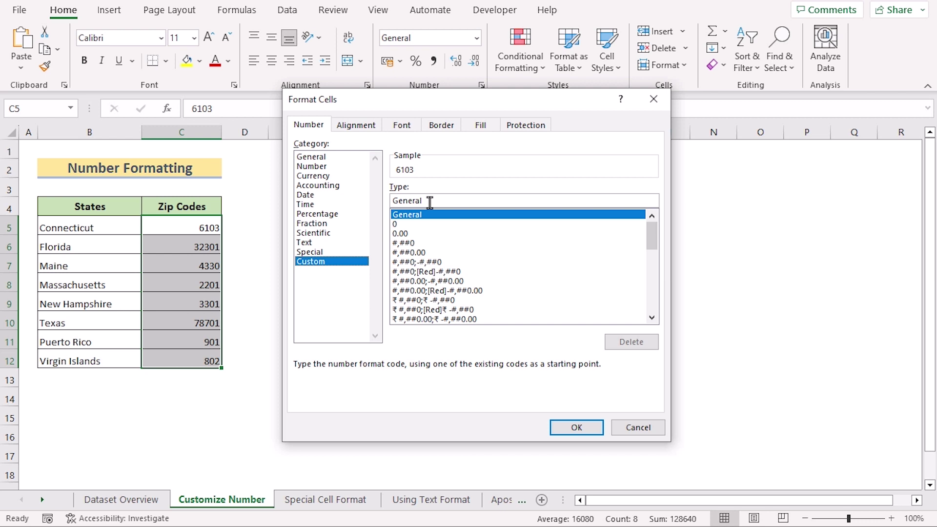
pyautogui.moveTo(430, 201); pyautogui.dragTo(391, 200)
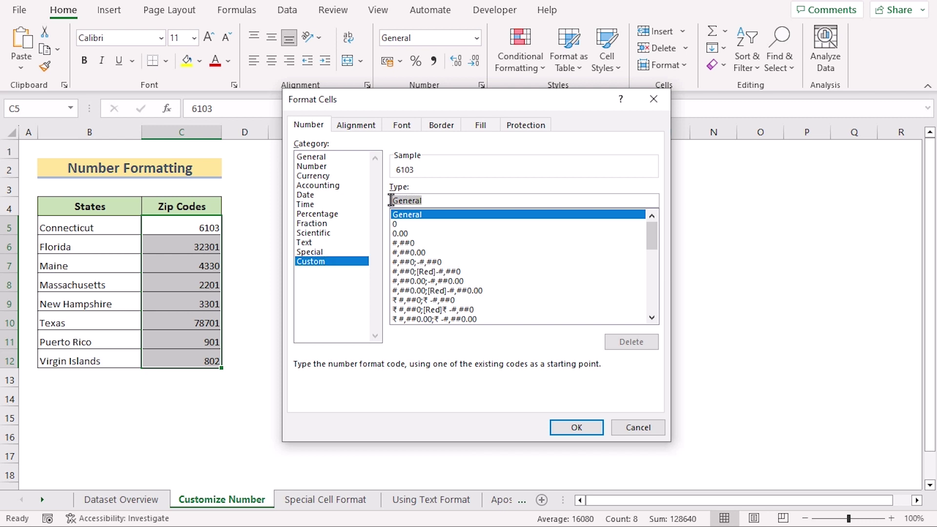
pyautogui.write('00')
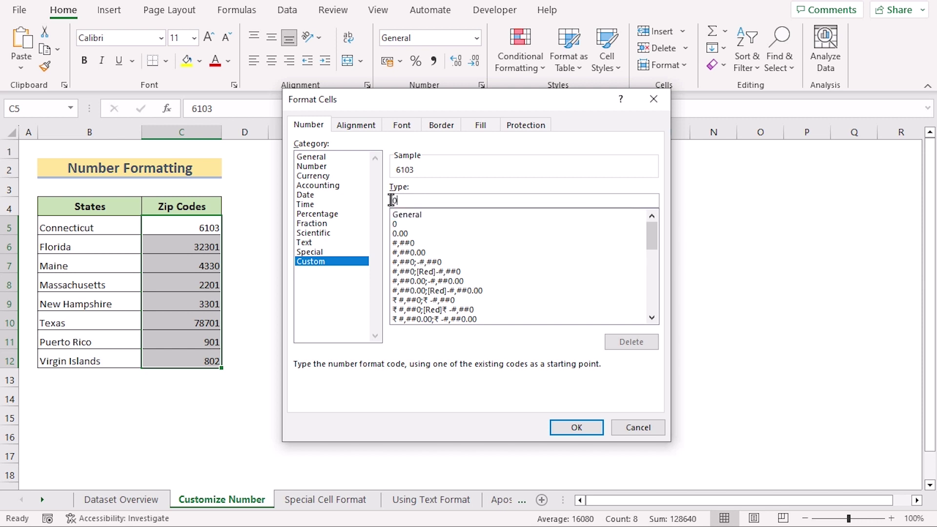
pyautogui.write('000')
pyautogui.click(598, 431)
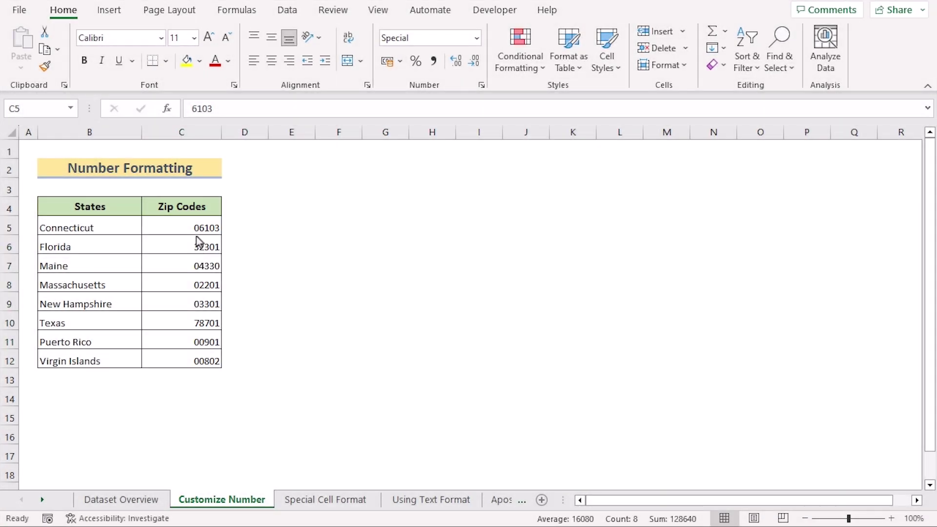
pyautogui.hotkey('ctrl', 'shift', 'Down')
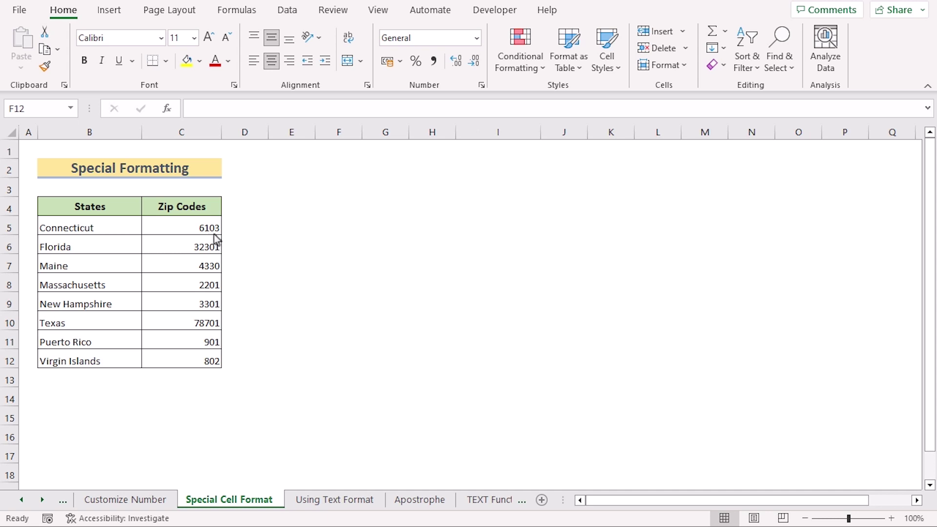
# Apply the Special ZIP Code format to the zip codes in C5:C12 on the Special Cell Format sheet.
pyautogui.click(174, 226)
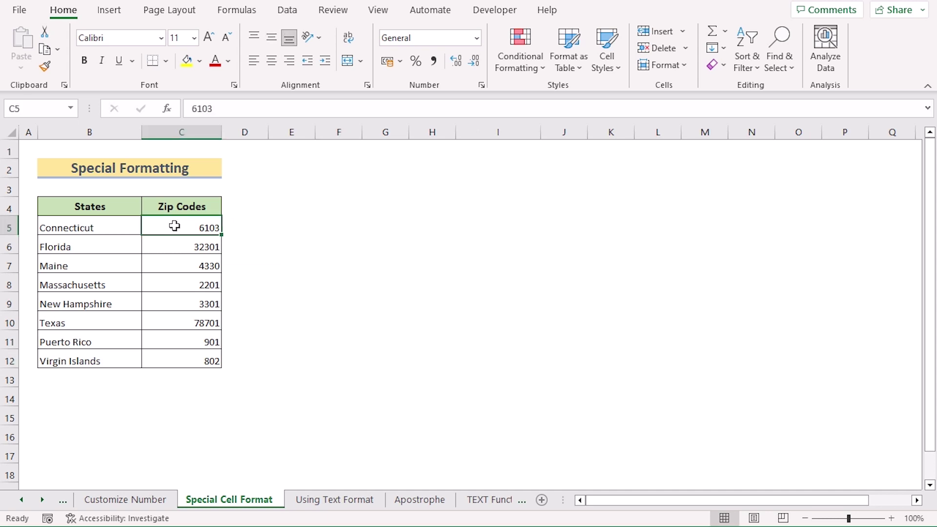
pyautogui.keyDown('shift'); pyautogui.click(185, 360); pyautogui.keyUp('shift')
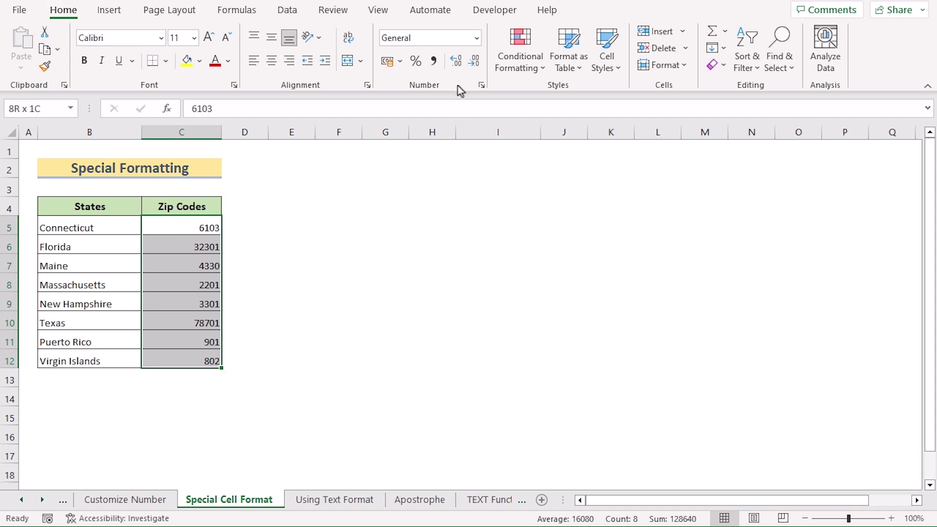
pyautogui.click(475, 38)
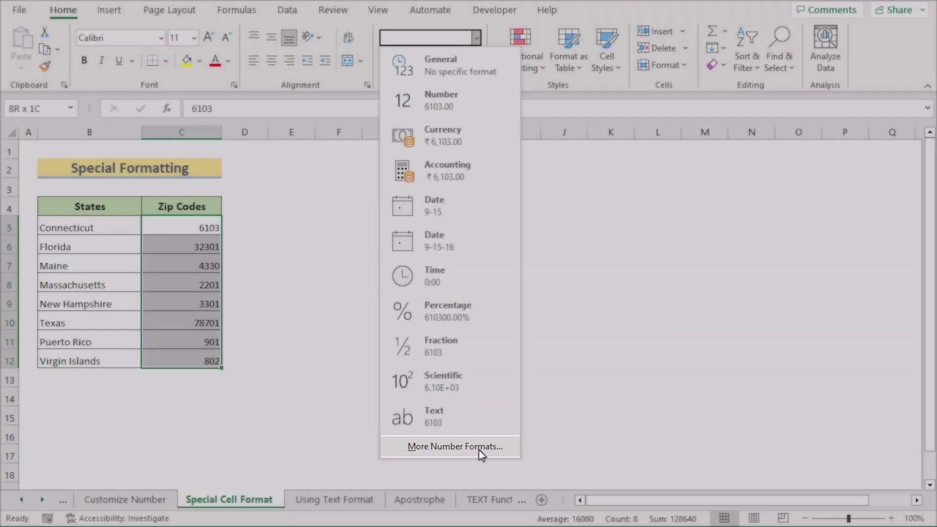
pyautogui.click(479, 447)
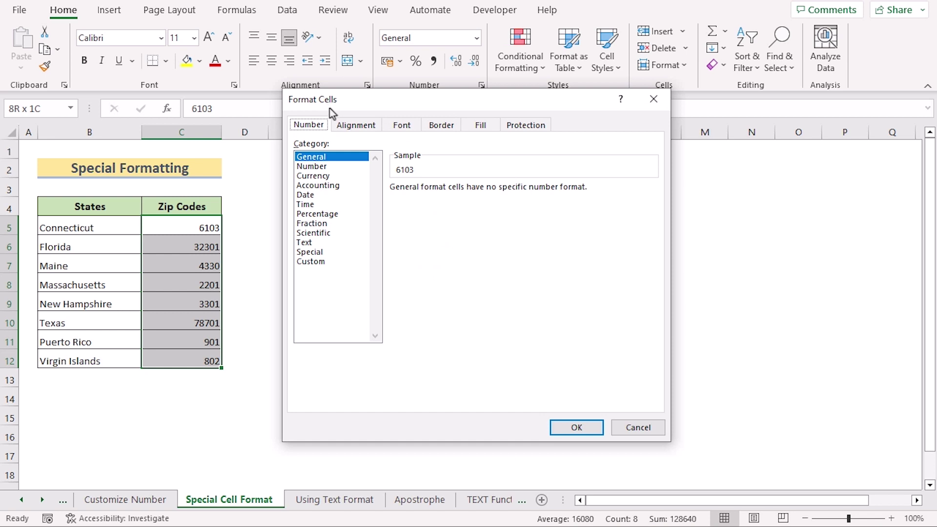
pyautogui.click(320, 253)
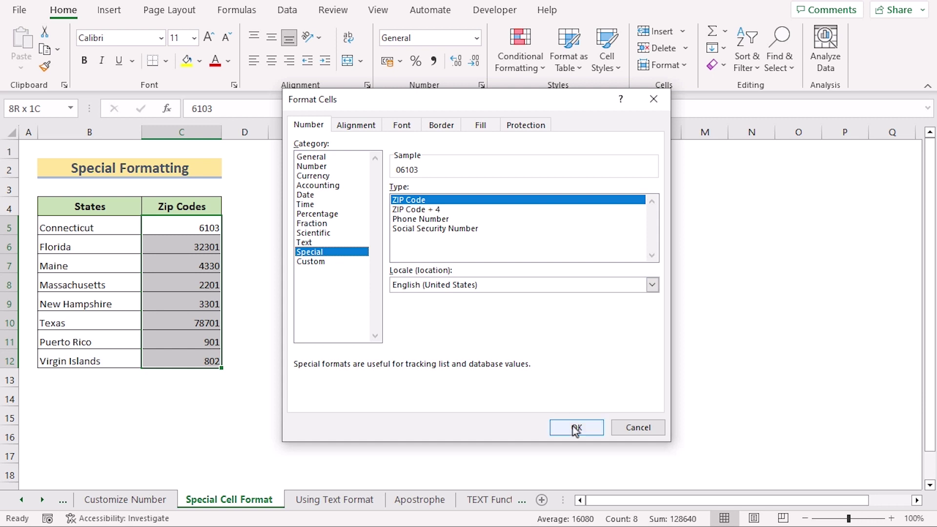
pyautogui.click(593, 431)
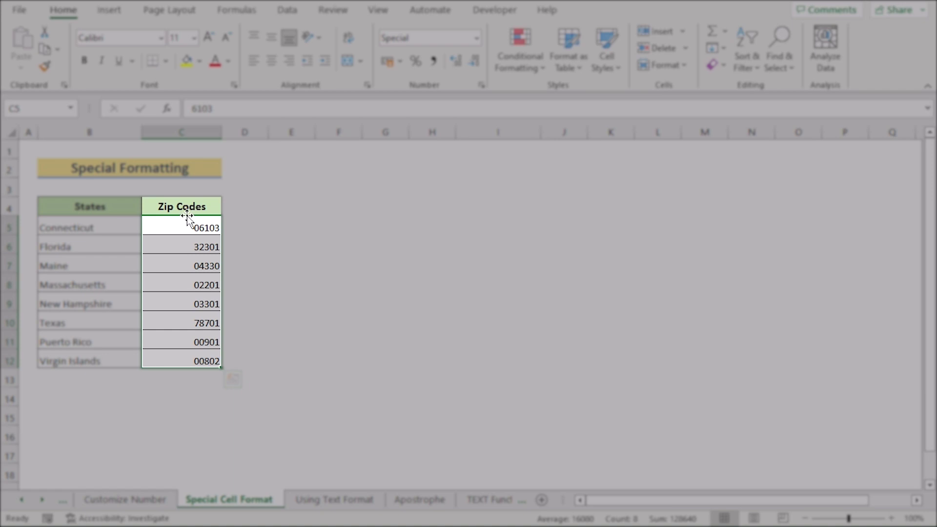
pyautogui.click(215, 378)
# Format the zip codes in C5:C12 on the Using Text Format sheet as Text.
pyautogui.moveTo(207, 227); pyautogui.dragTo(198, 363)
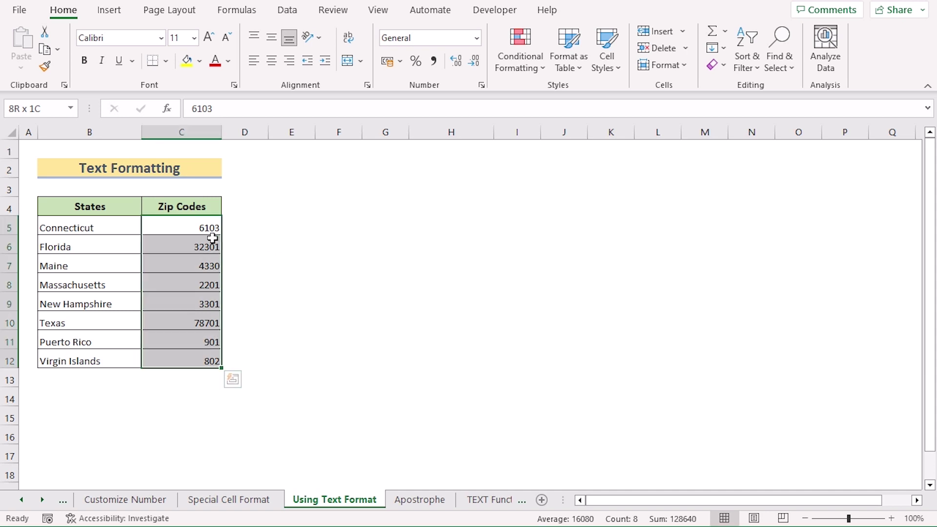
pyautogui.click(190, 229)
pyautogui.keyDown('shift'); pyautogui.click(190, 360); pyautogui.keyUp('shift')
pyautogui.click(476, 38)
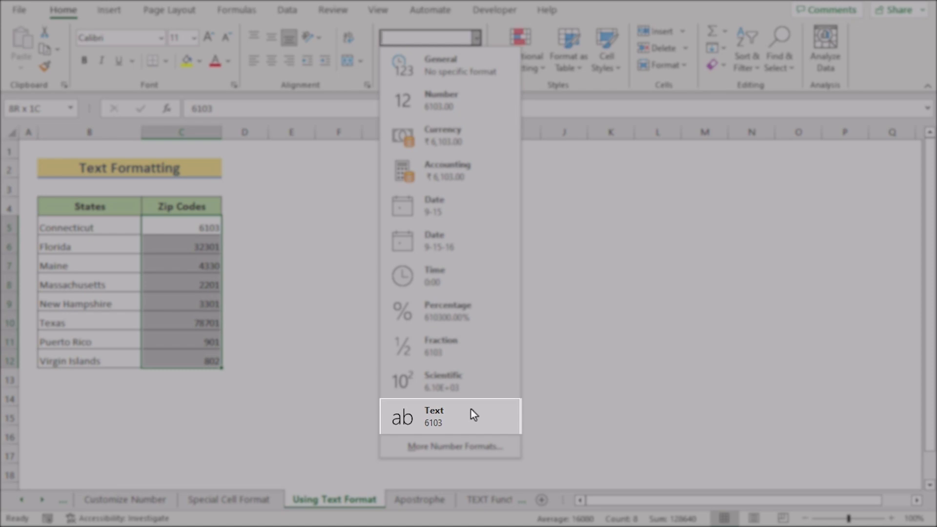
pyautogui.click(470, 409)
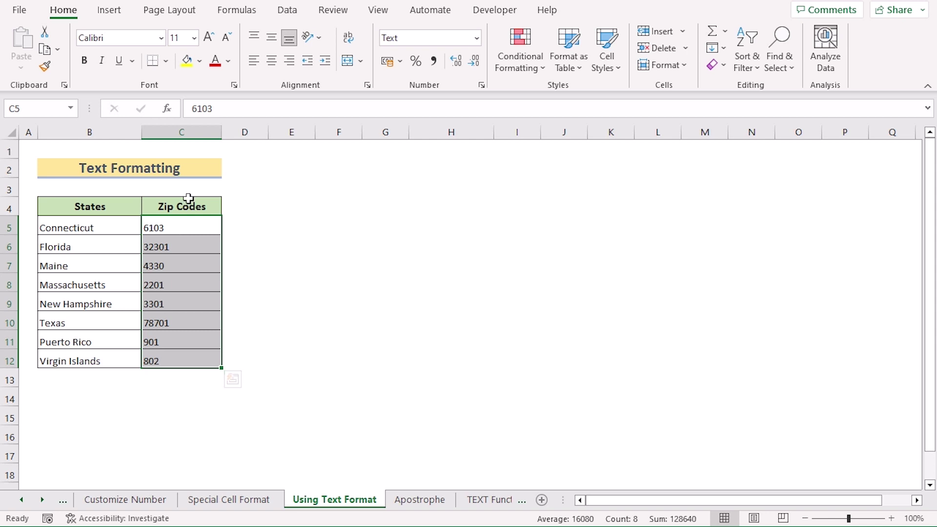
# Add a leading zero to the Connecticut and Maine zip codes, making C5 06103 and C7 04330.
pyautogui.click(190, 109)
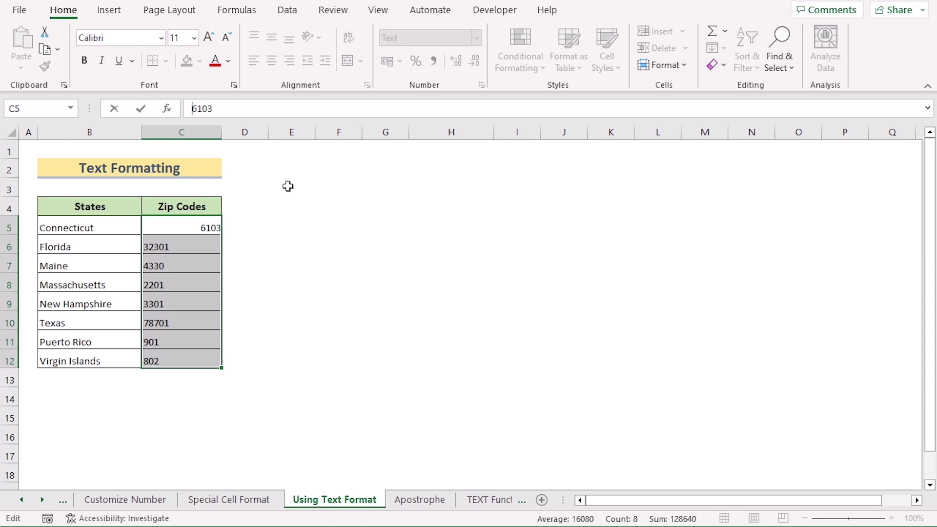
pyautogui.write('0')
pyautogui.press('Return')
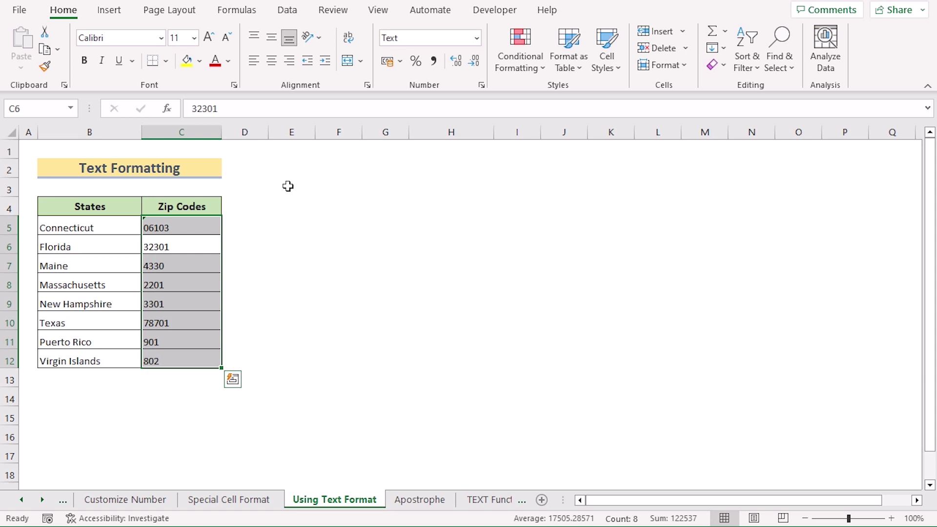
pyautogui.click(209, 255)
pyautogui.click(230, 110)
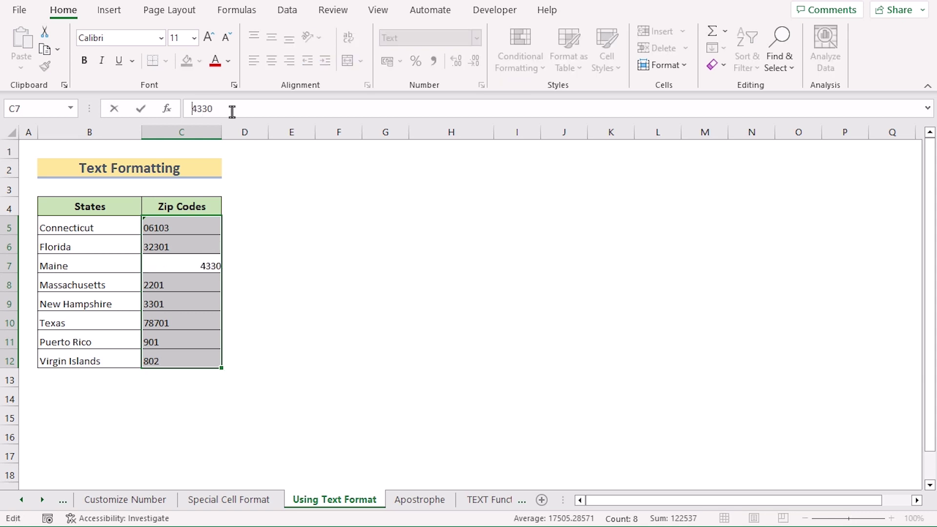
pyautogui.write('0')
pyautogui.press('Return')
# Add a leading zero to the Massachusetts and New Hampshire zip codes, making C8 02201 and C9 03301.
pyautogui.click(192, 108)
pyautogui.write('0')
pyautogui.press('Return')
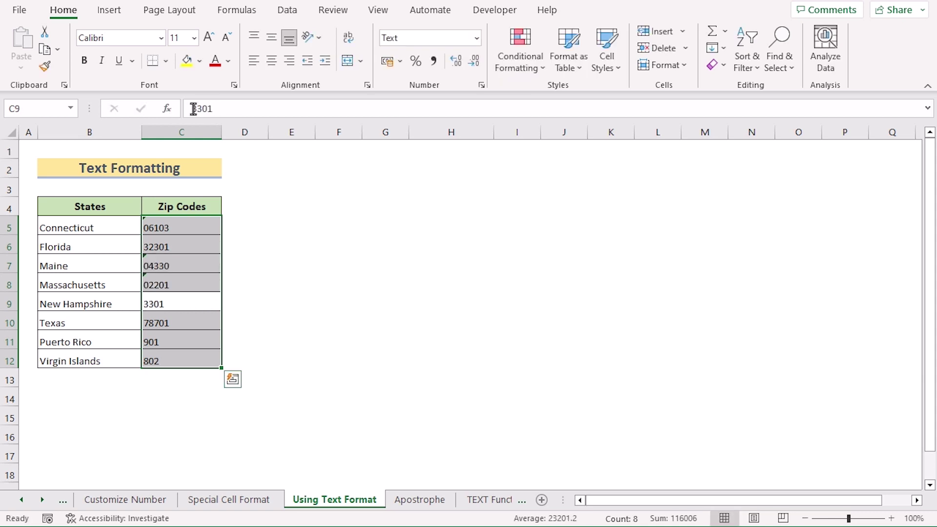
pyautogui.click(192, 109)
pyautogui.write('0')
pyautogui.press('Return')
pyautogui.press('Return')
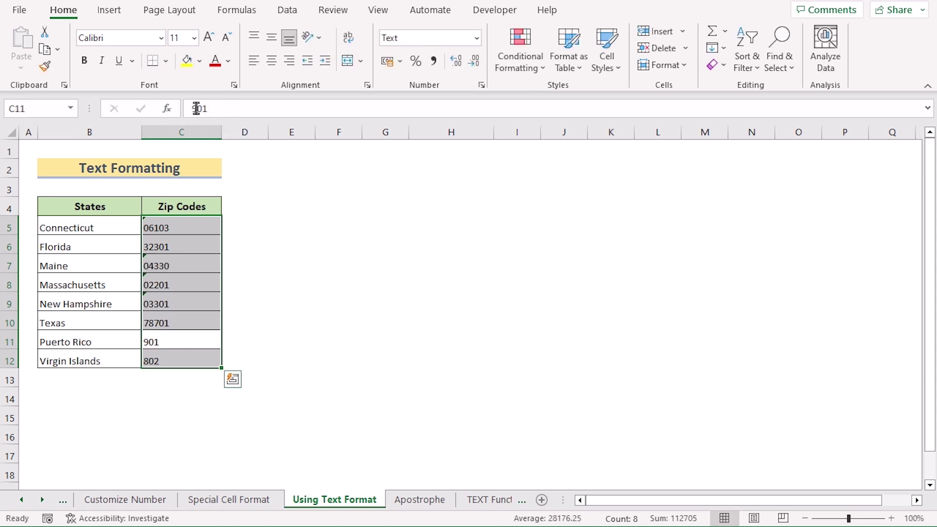
# Add two leading zeros to the Puerto Rico and Virgin Islands zip codes, making C11 00901 and C12 00802.
pyautogui.click(191, 109)
pyautogui.write('00')
pyautogui.press('Return')
pyautogui.click(190, 108)
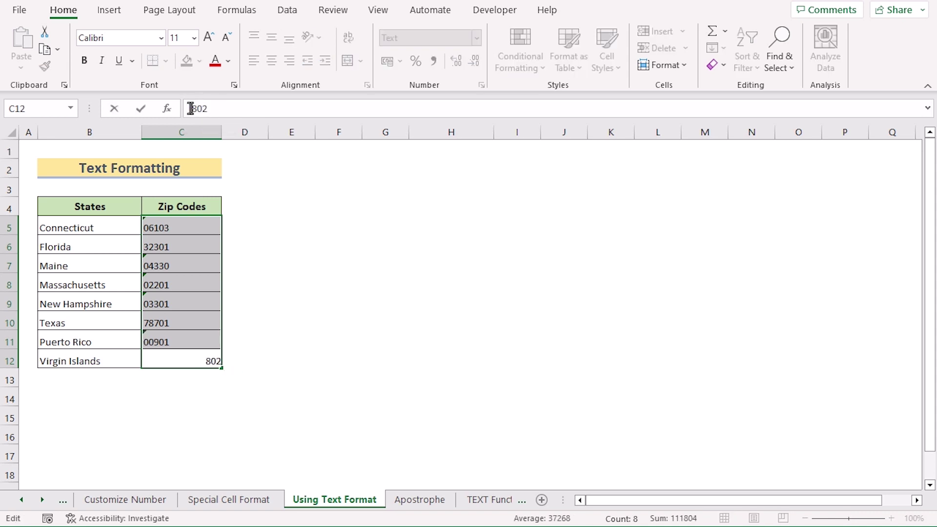
pyautogui.write('00')
pyautogui.press('Return')
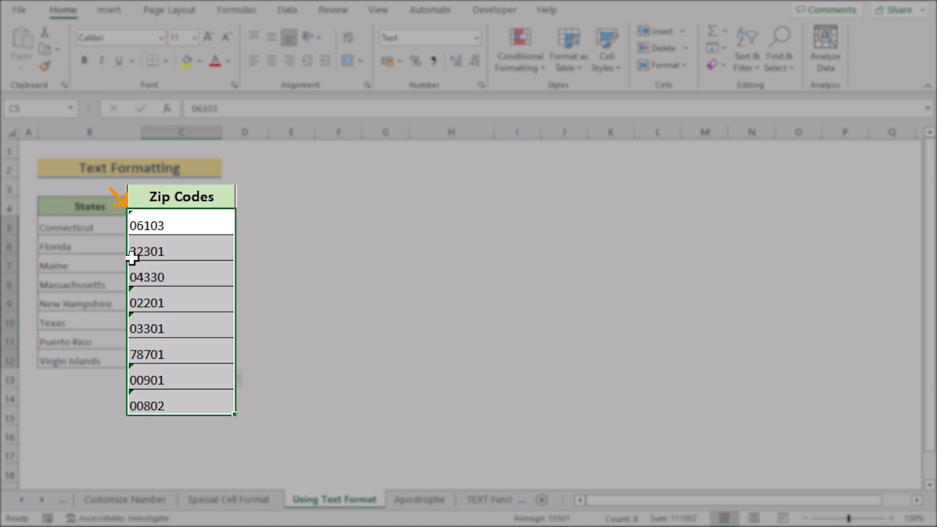
# Ignore the number-stored-as-text errors for the zip codes in C5:C12.
pyautogui.click(130, 220)
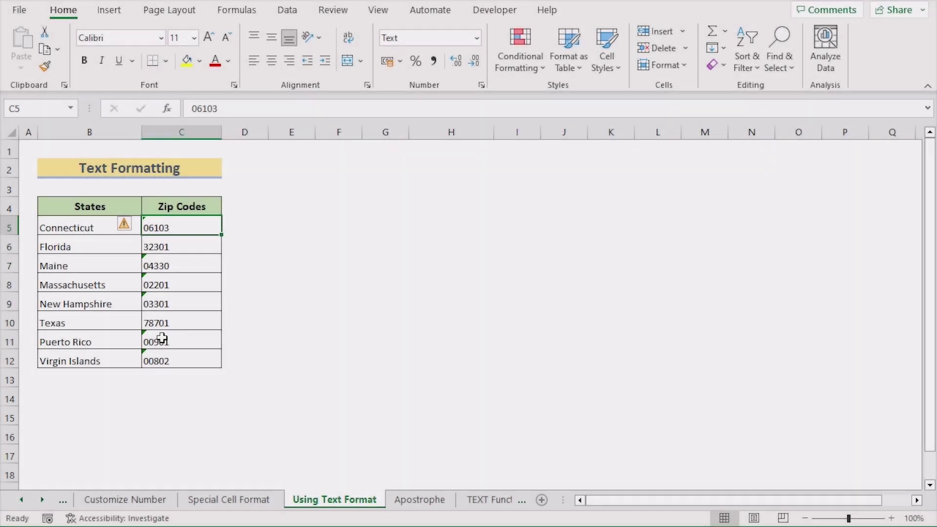
pyautogui.keyDown('shift'); pyautogui.click(161, 361); pyautogui.keyUp('shift')
pyautogui.click(123, 228)
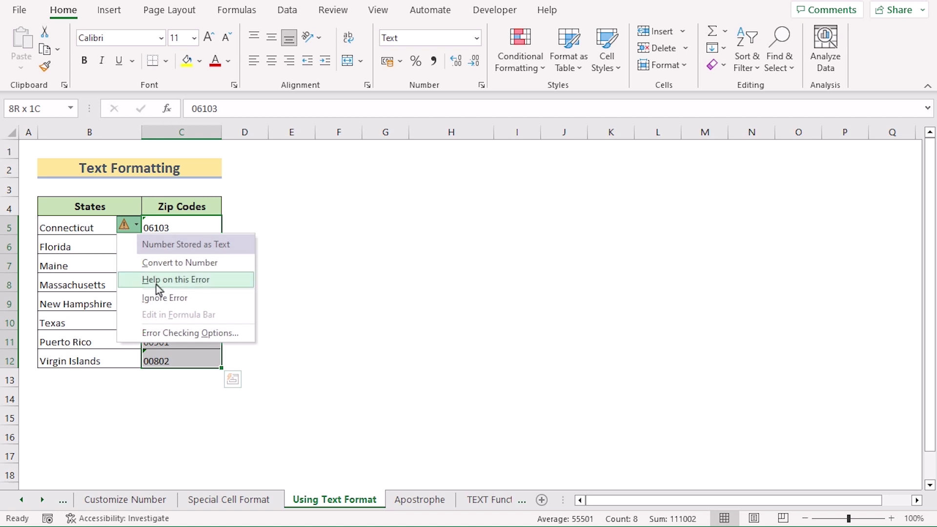
pyautogui.click(201, 300)
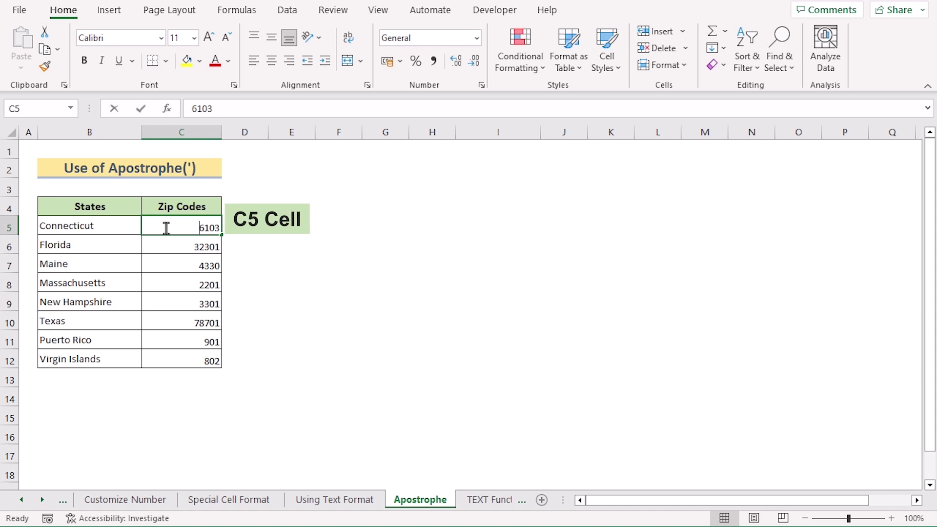
# On the Apostrophe sheet, prefix Connecticut's zip code with an apostrophe and zero ('06103) and Florida's with an apostrophe ('32301).
pyautogui.doubleClick(177, 225)
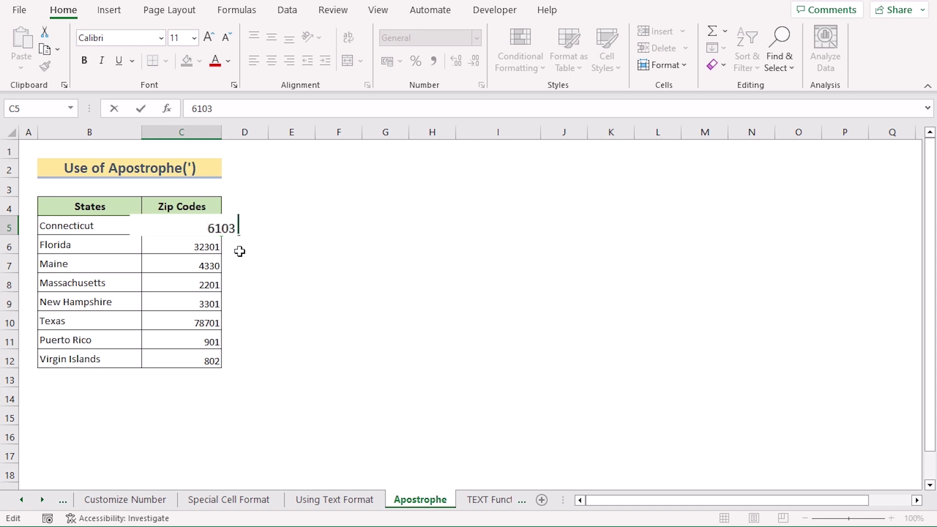
pyautogui.write("'0")
pyautogui.press('Return')
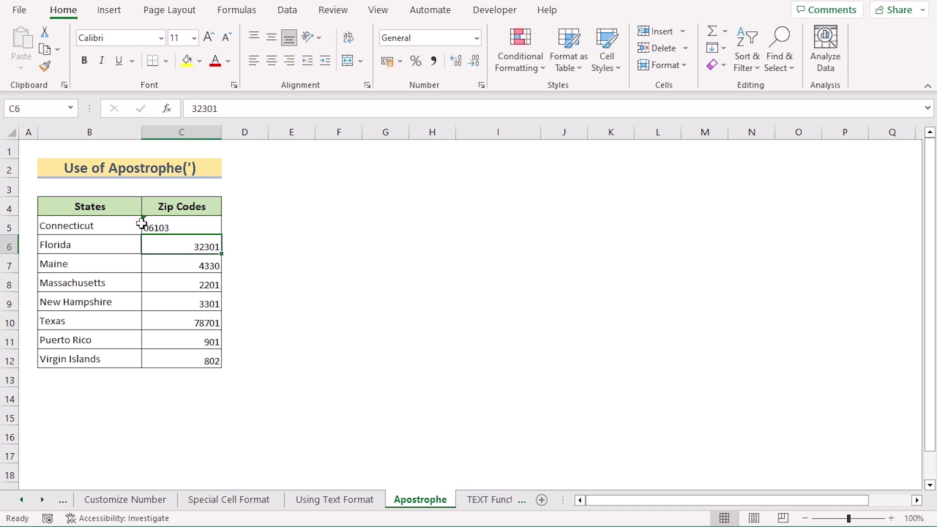
pyautogui.doubleClick(161, 245)
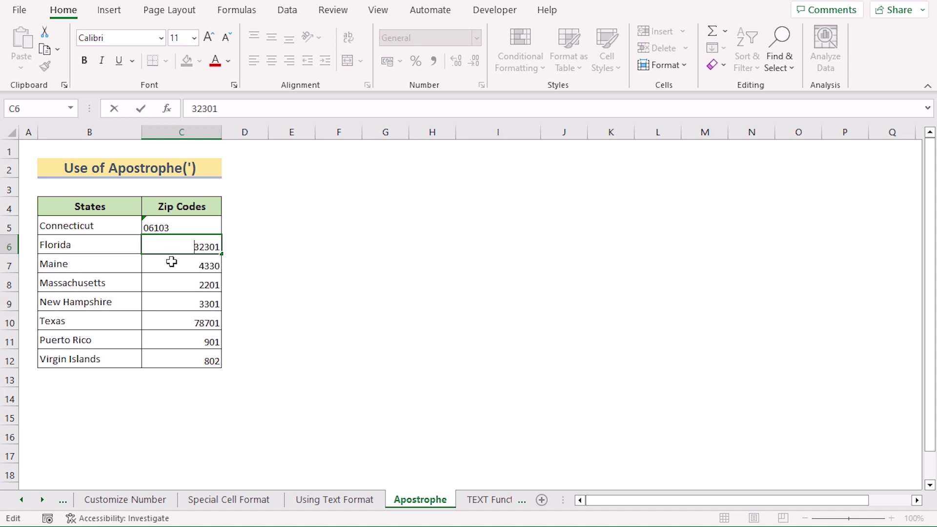
pyautogui.write("'")
pyautogui.press('Return')
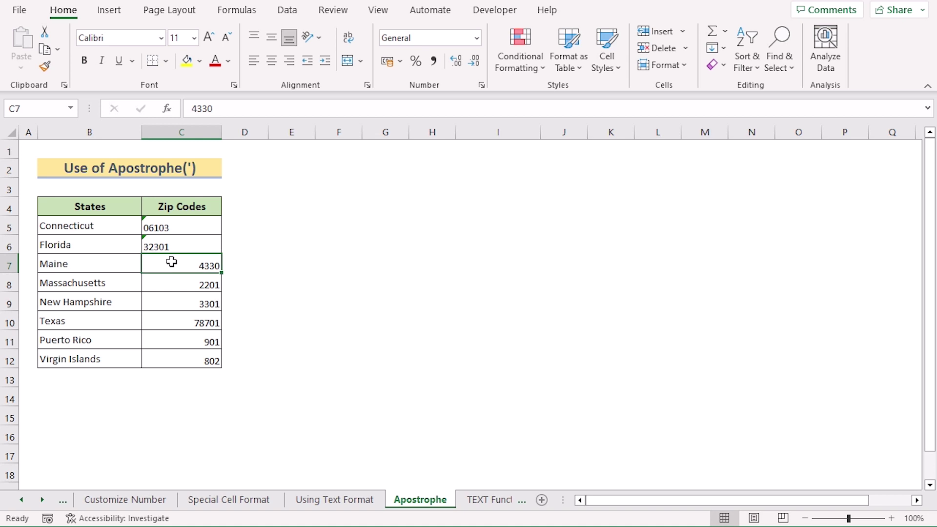
# Prefix the Maine and Massachusetts zip codes with an apostrophe and zero, making C7 '04330 and C8 '02201.
pyautogui.doubleClick(176, 262)
pyautogui.write("'")
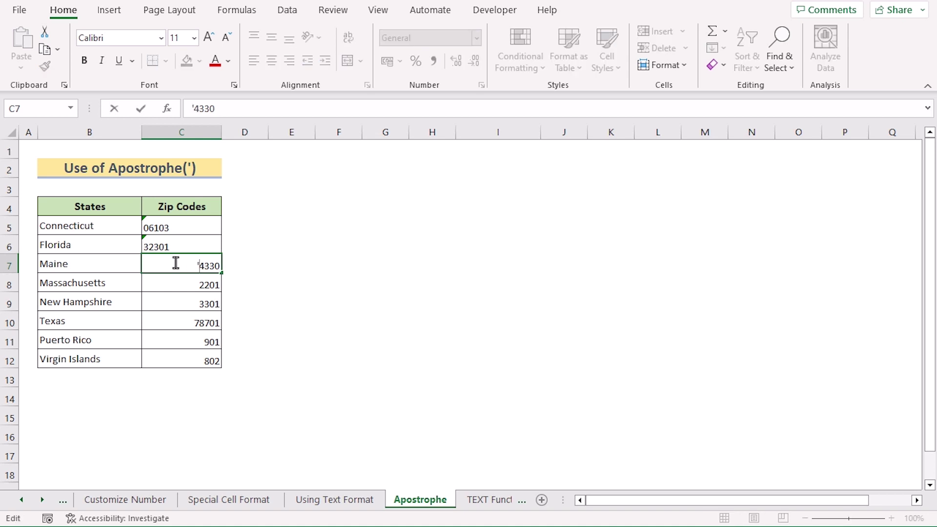
pyautogui.press('Return')
pyautogui.doubleClick(176, 284)
pyautogui.write("'0")
pyautogui.press('Return')
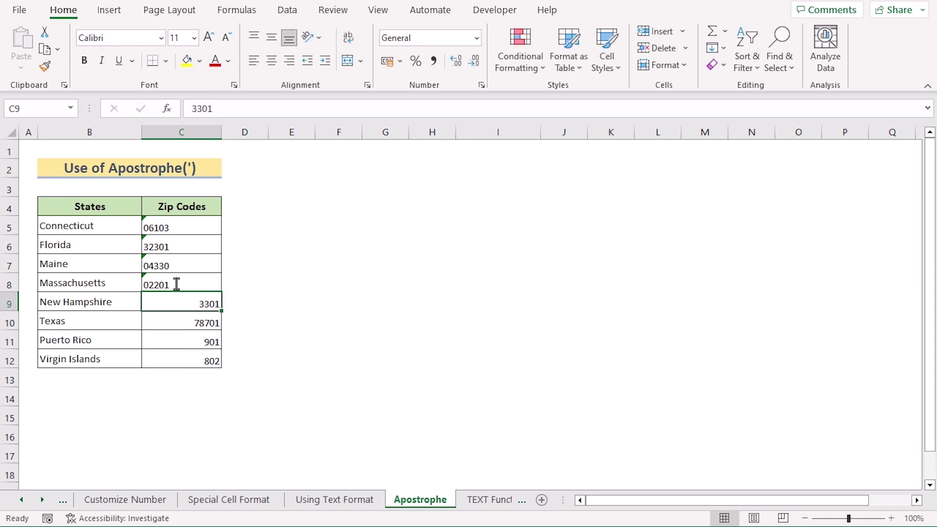
# Prefix New Hampshire's zip code with an apostrophe and zero ('03301) and Texas's with an apostrophe only ('78701).
pyautogui.doubleClick(183, 301)
pyautogui.write("'0")
pyautogui.press('Return')
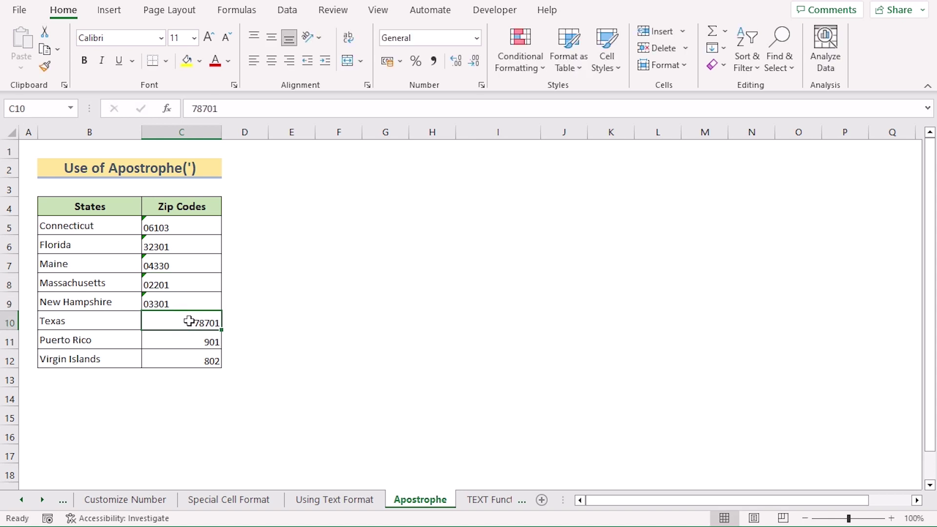
pyautogui.doubleClick(188, 320)
pyautogui.write("'")
pyautogui.press('Return')
# Prefix the Puerto Rico and Virgin Islands zip codes with an apostrophe and two zeros, making C11 '00901 and C12 '00802.
pyautogui.doubleClick(193, 337)
pyautogui.write("'00")
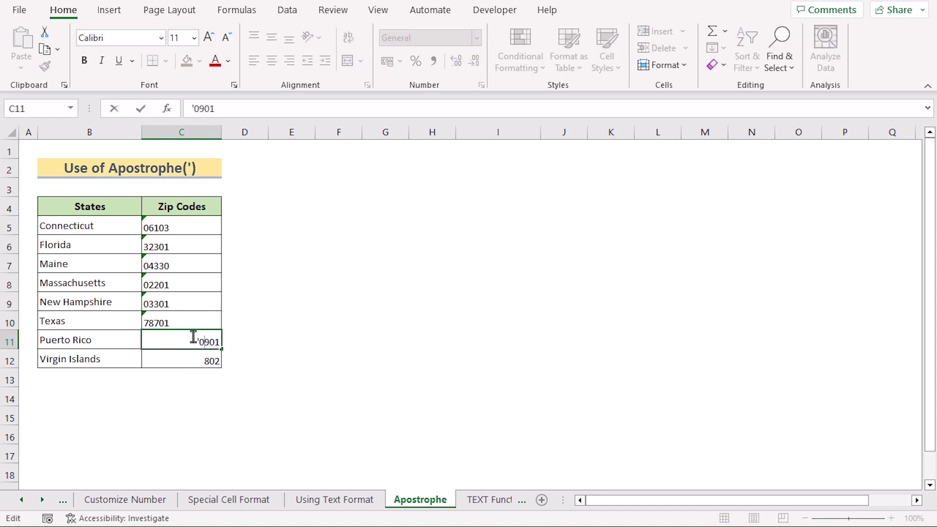
pyautogui.press('Return')
pyautogui.doubleClick(198, 359)
pyautogui.write("'00")
pyautogui.press('Return')
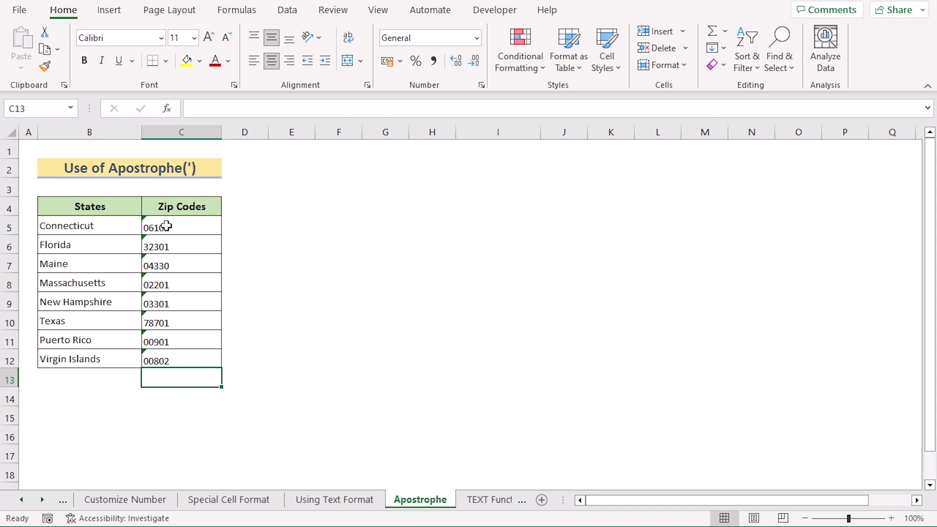
# Ignore the number-stored-as-text errors for the apostrophe-prefixed zip codes in C5:C12.
pyautogui.click(150, 224)
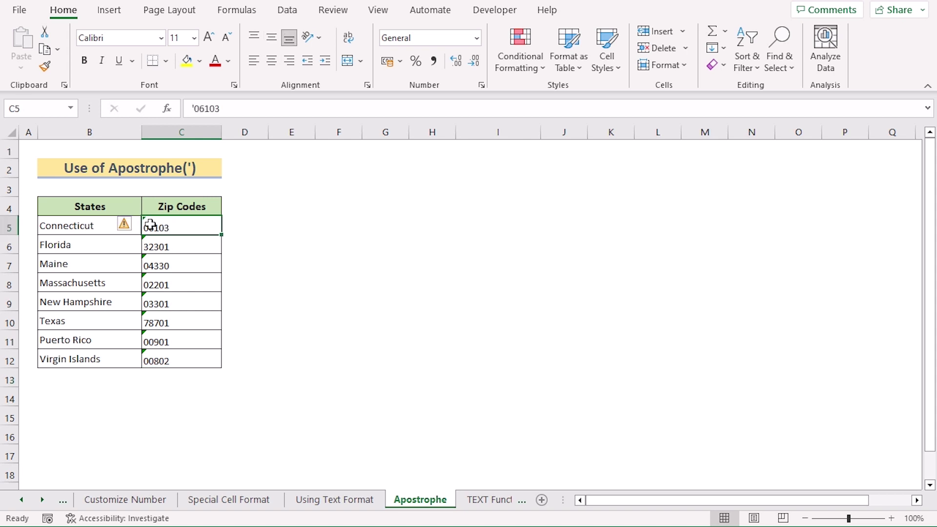
pyautogui.keyDown('shift'); pyautogui.click(167, 358); pyautogui.keyUp('shift')
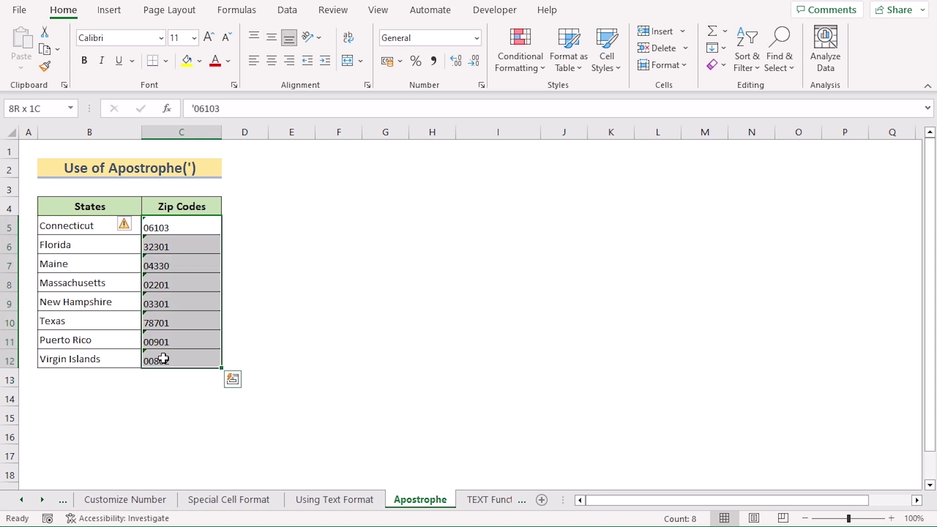
pyautogui.click(127, 227)
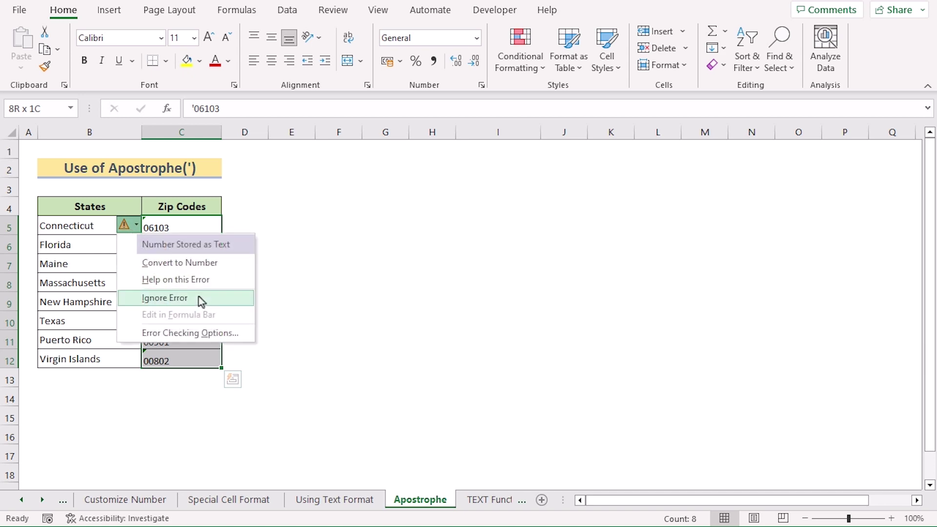
pyautogui.click(199, 297)
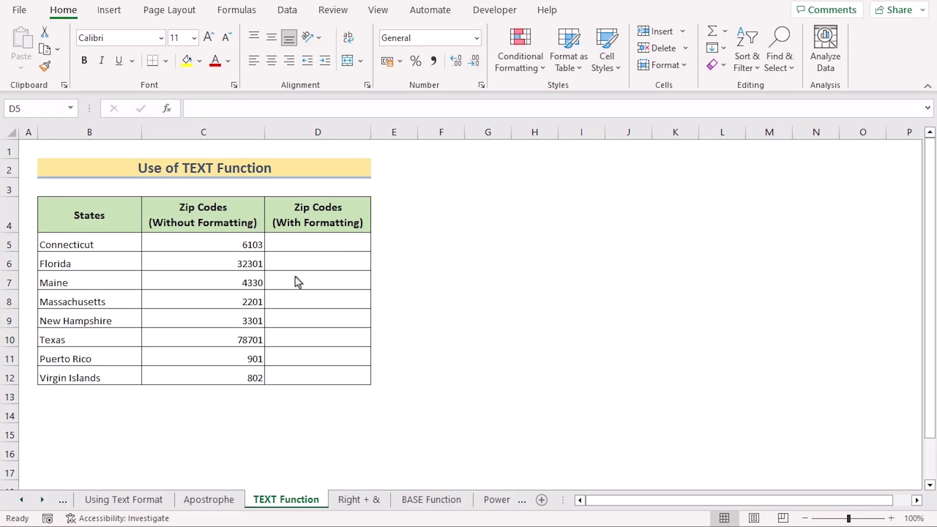
# On the TEXT Function sheet, enter =TEXT(C5,"00000") in D5 and fill the formula down to D12.
pyautogui.click(291, 243)
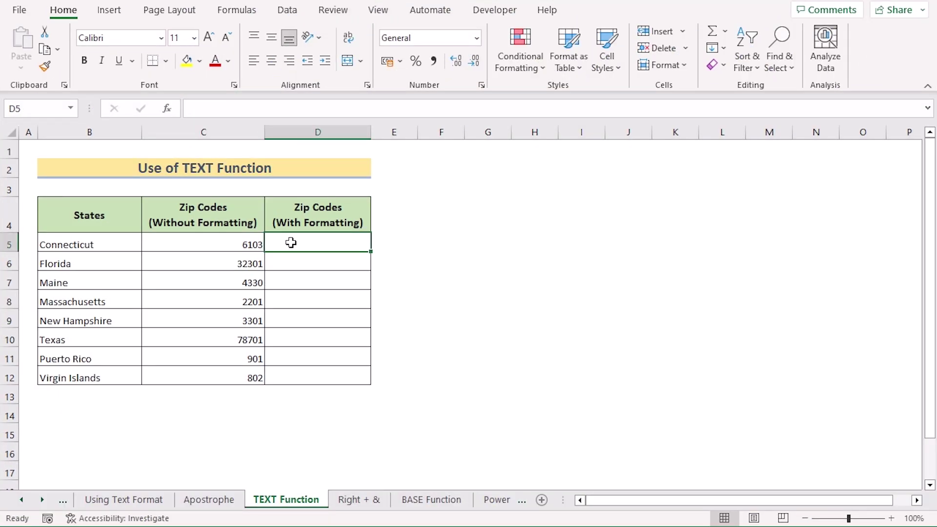
pyautogui.doubleClick(291, 243)
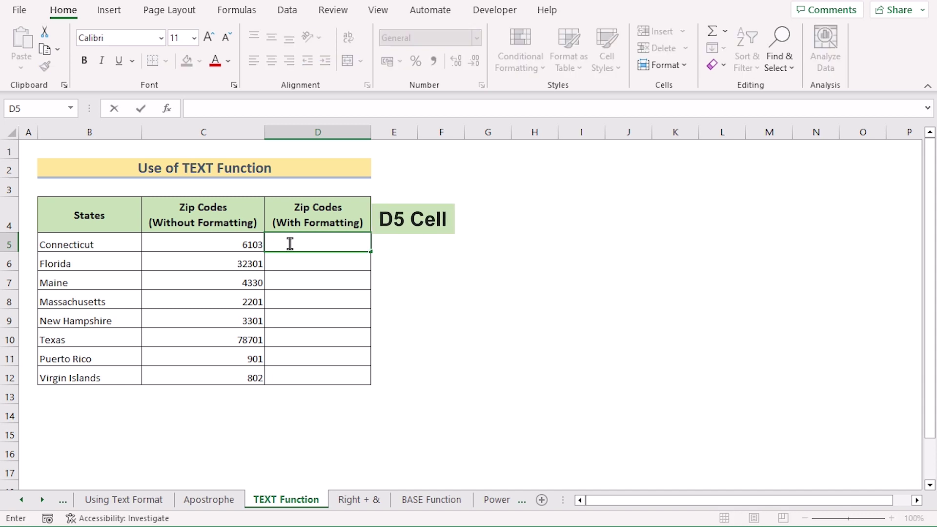
pyautogui.write('=TEXT')
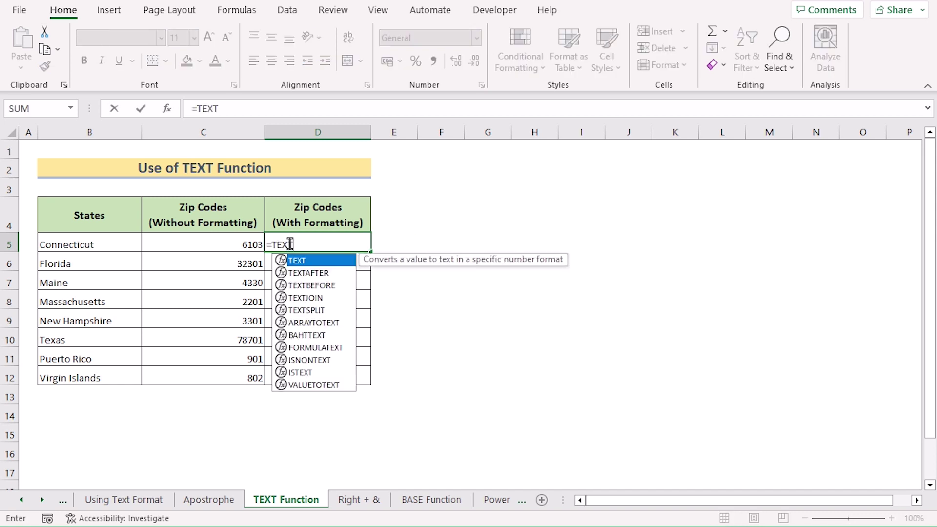
pyautogui.write('(')
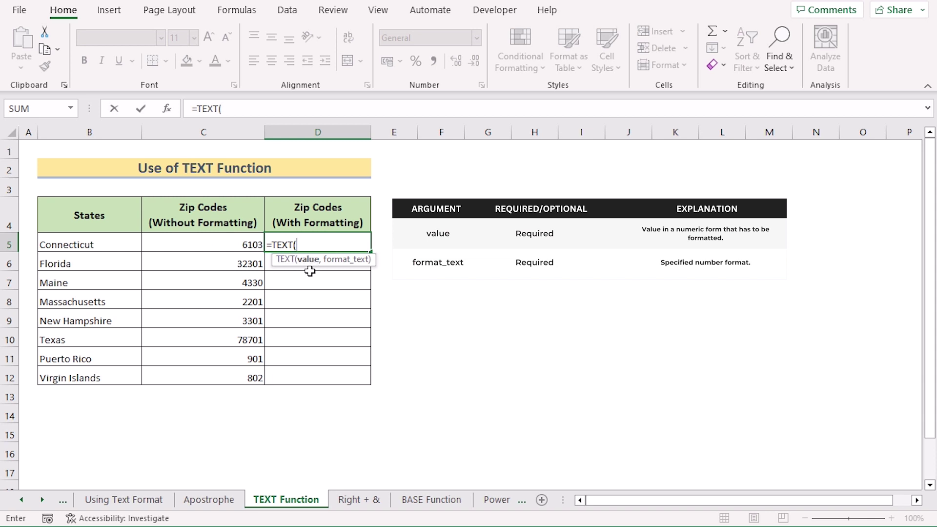
pyautogui.click(213, 245)
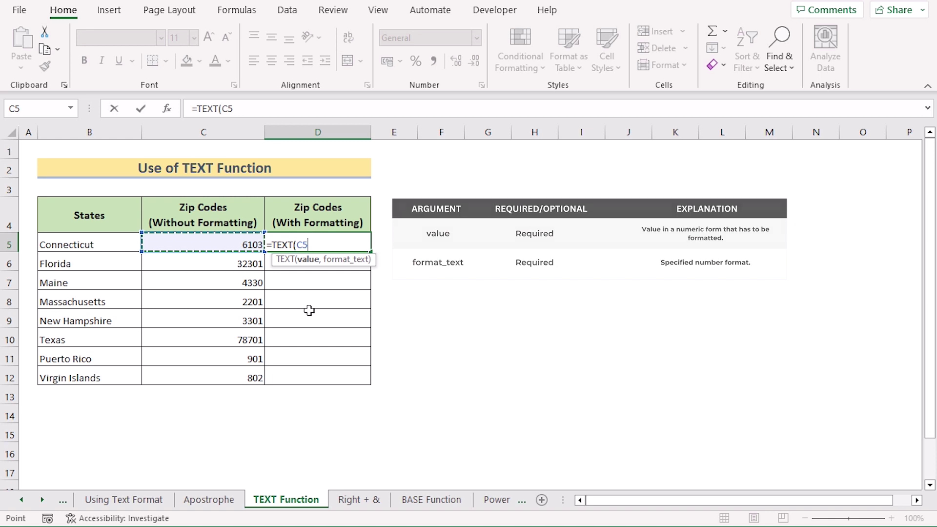
pyautogui.write(',')
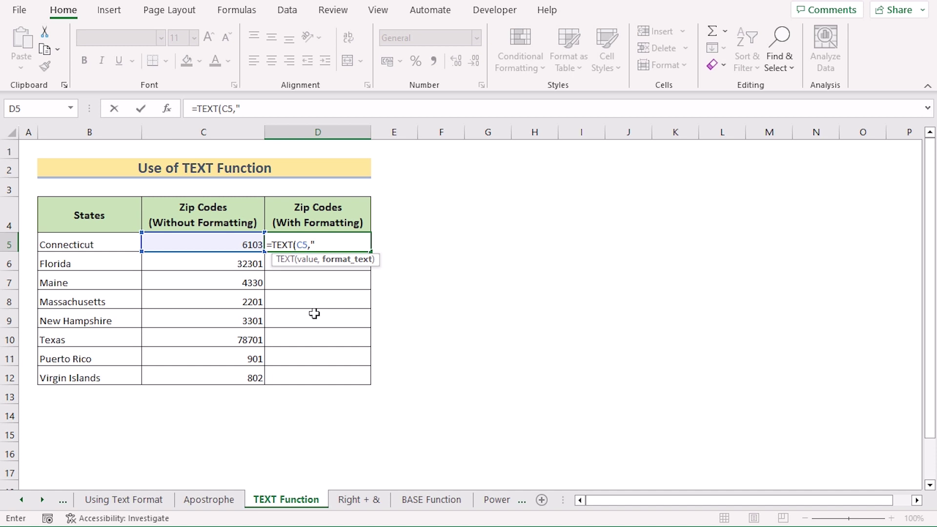
pyautogui.write('00000")')
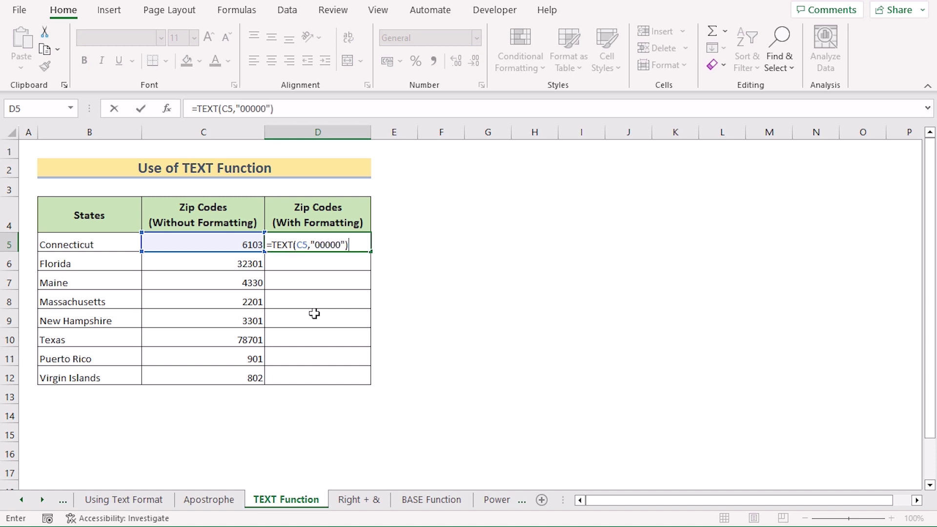
pyautogui.press('Return')
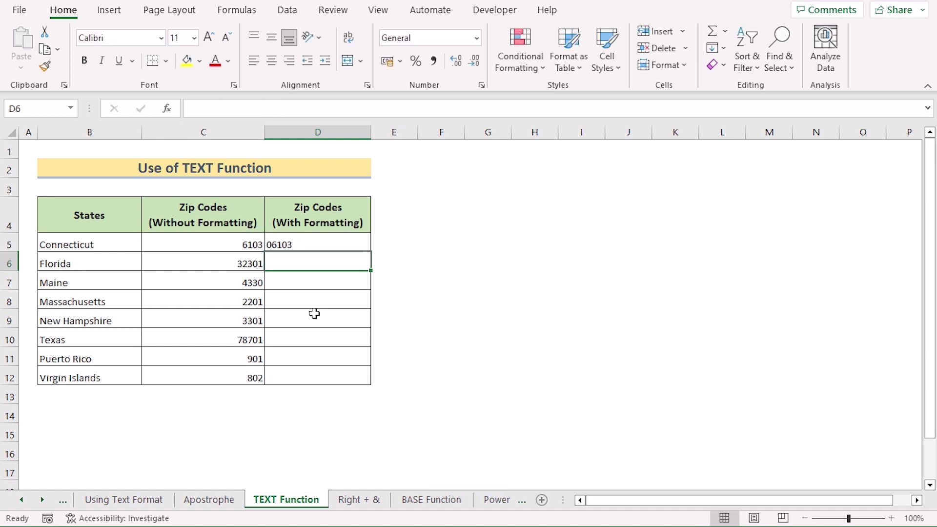
pyautogui.click(334, 241)
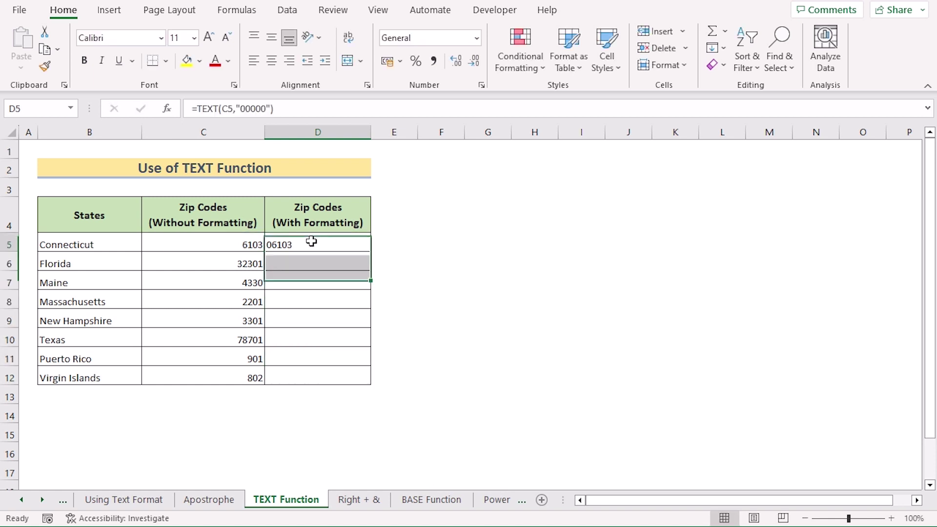
pyautogui.moveTo(371, 252); pyautogui.dragTo(369, 385)
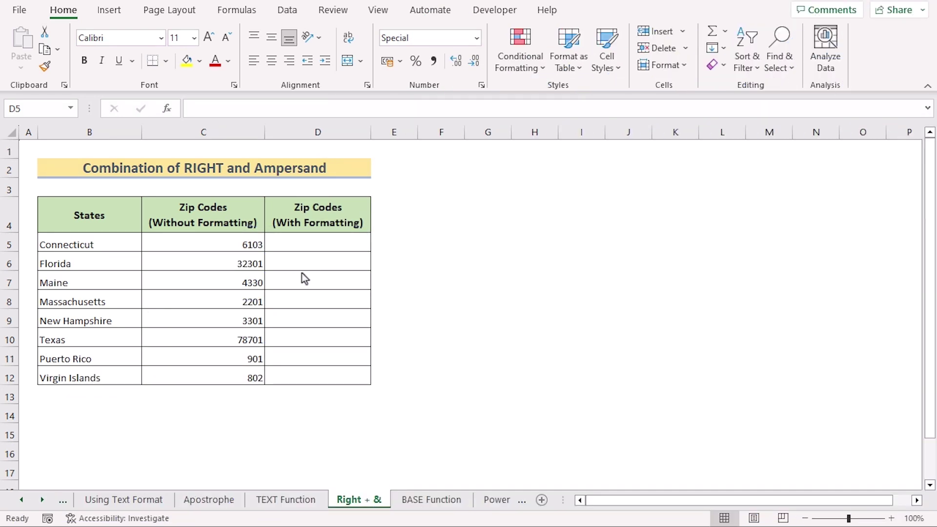
# On the Right + & sheet, enter =RIGHT("00000"&C5,5) in D5 and fill the formula down to D12.
pyautogui.doubleClick(281, 242)
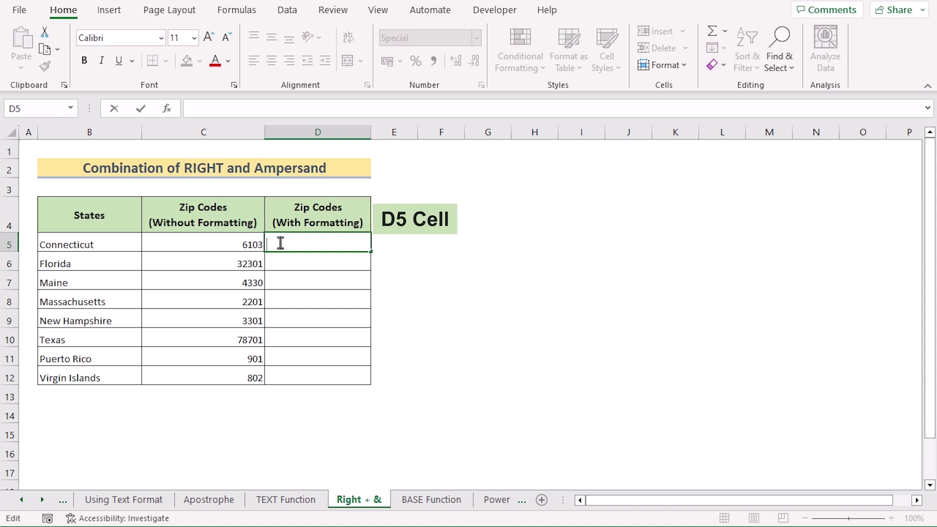
pyautogui.write('=RIGHT(')
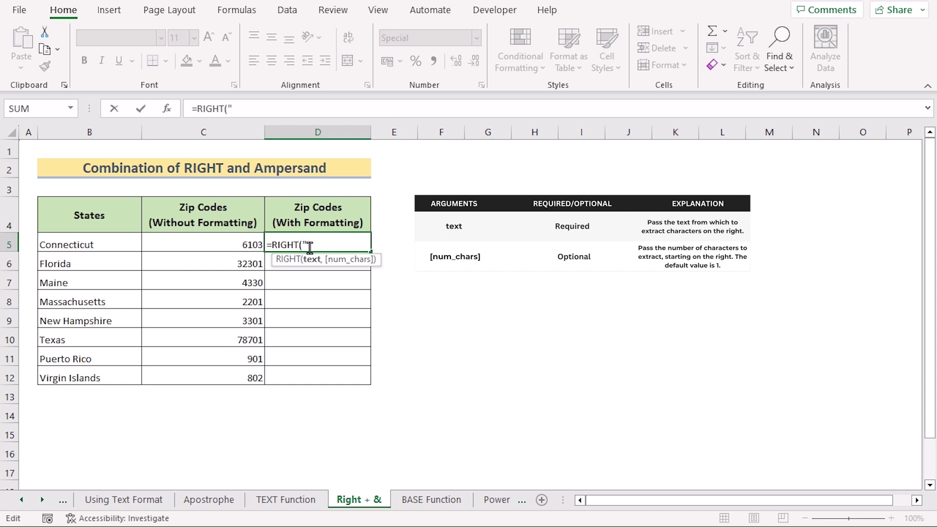
pyautogui.write('00000"&')
pyautogui.click(206, 244)
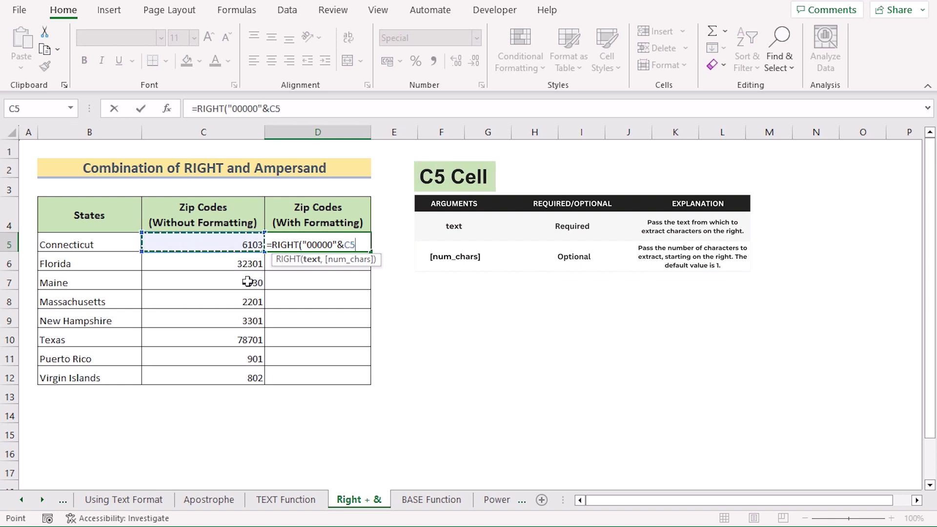
pyautogui.write(',')
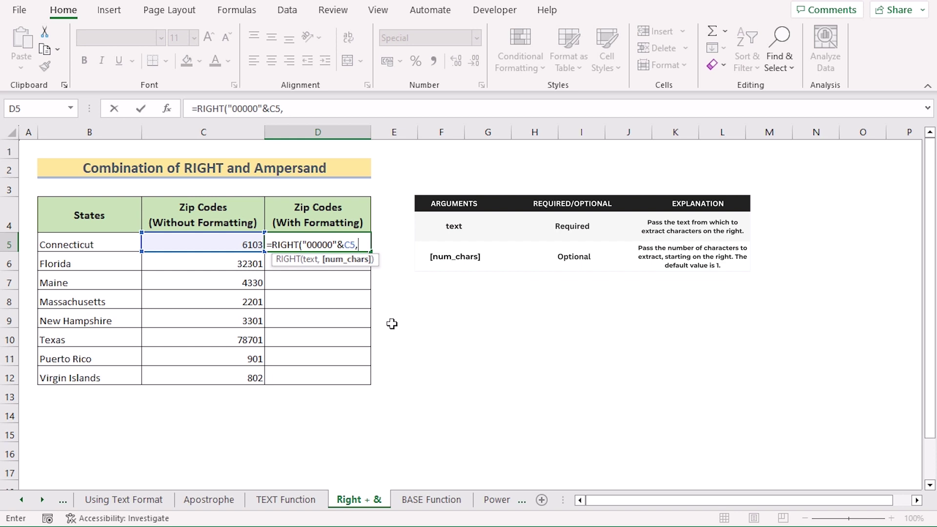
pyautogui.write('5)')
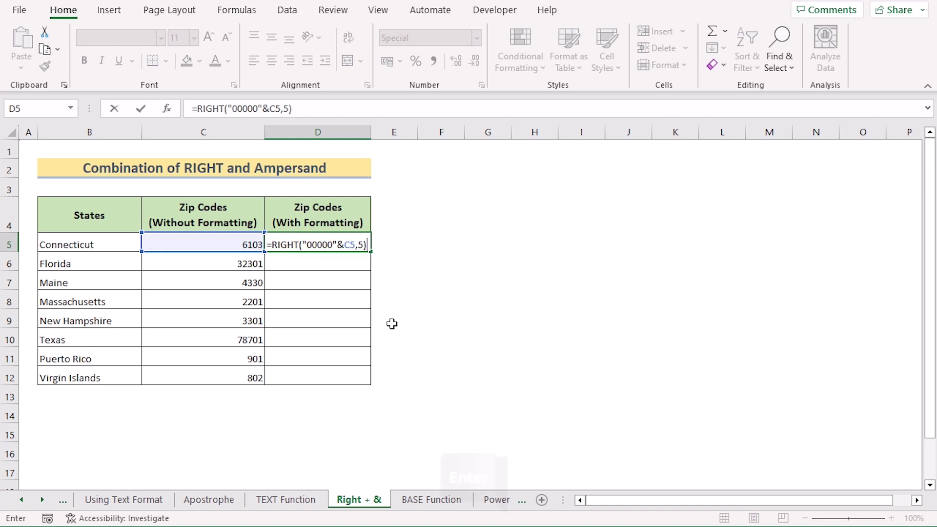
pyautogui.press('Return')
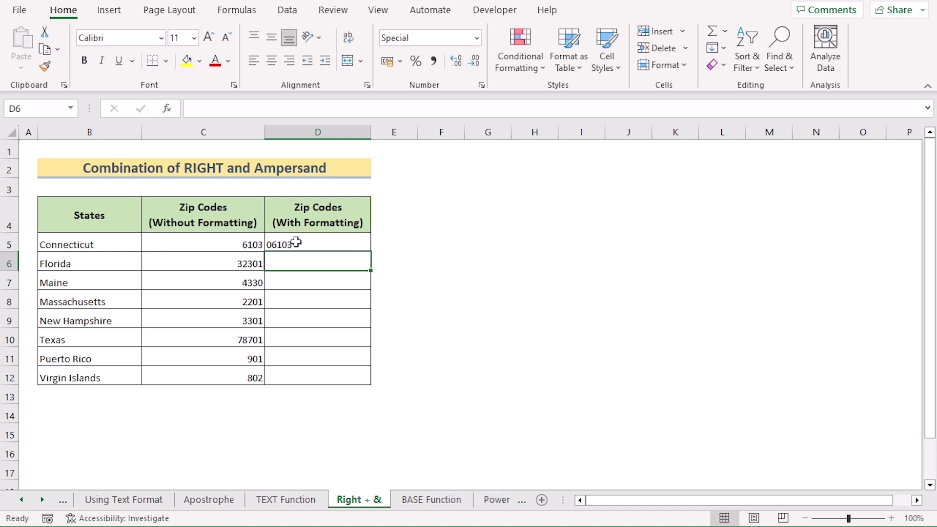
pyautogui.click(363, 239)
pyautogui.moveTo(369, 251); pyautogui.dragTo(363, 380)
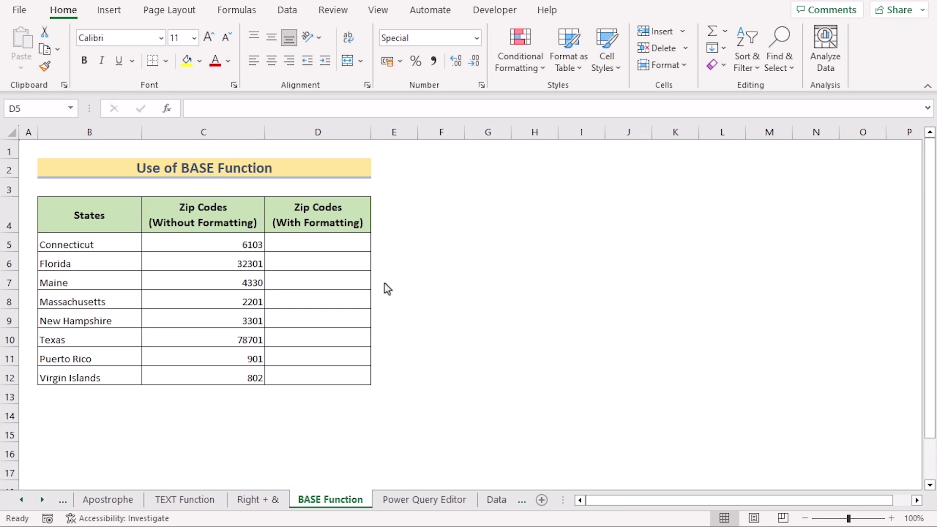
# On the BASE Function sheet, enter =BASE(C5,10,5) in D5 and fill the formula down to D12.
pyautogui.doubleClick(302, 244)
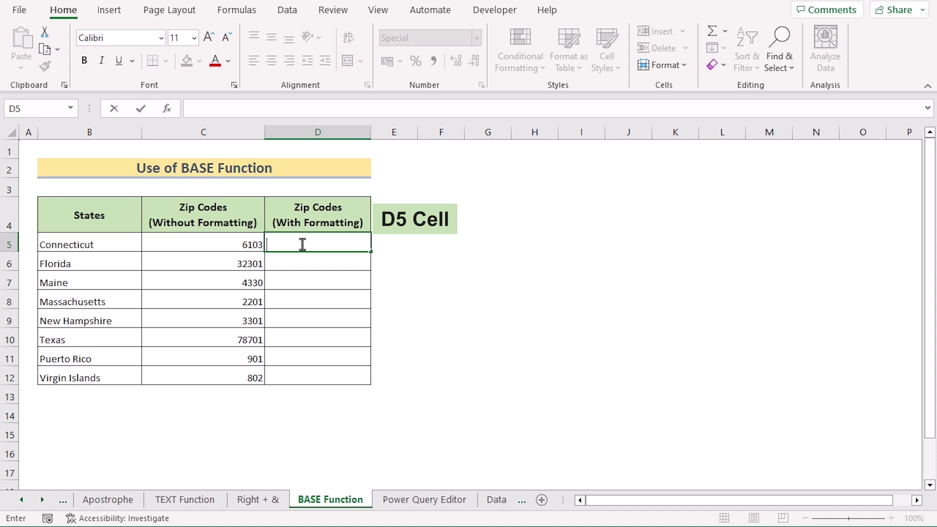
pyautogui.write('=BA')
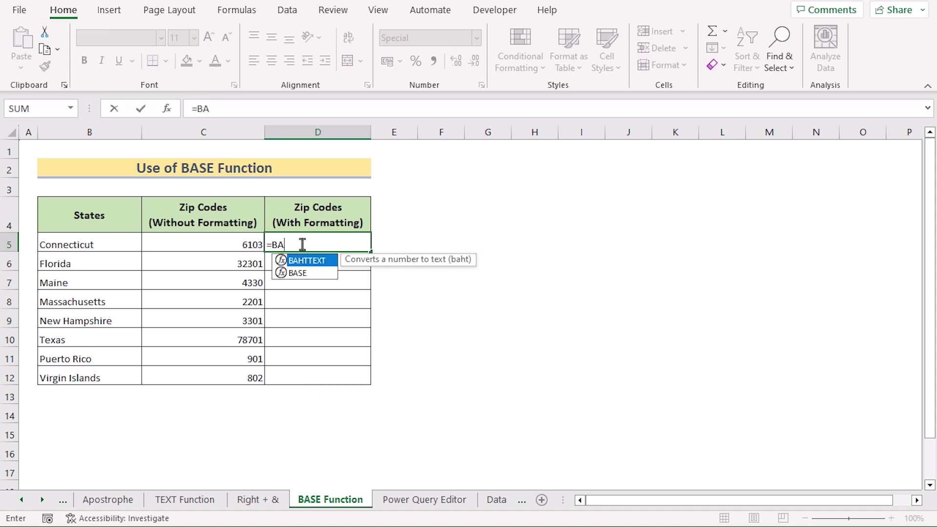
pyautogui.write('SE(')
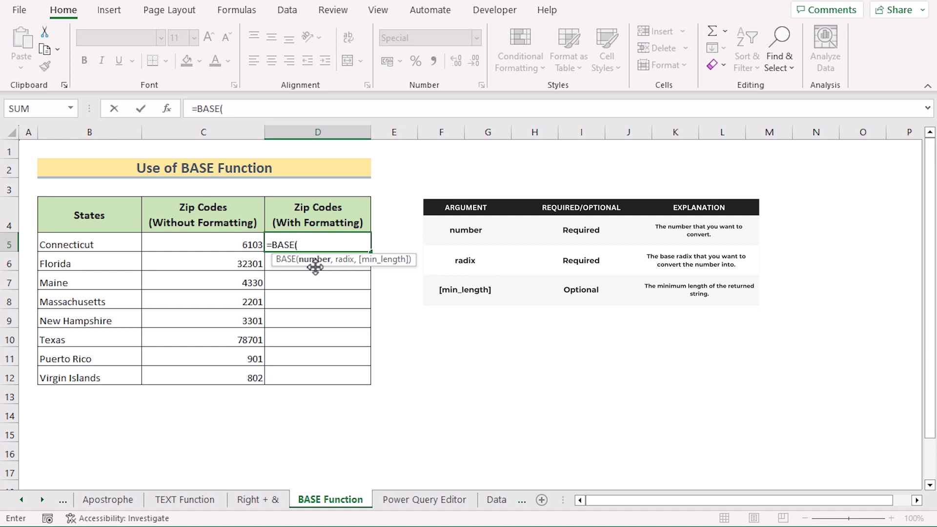
pyautogui.click(217, 245)
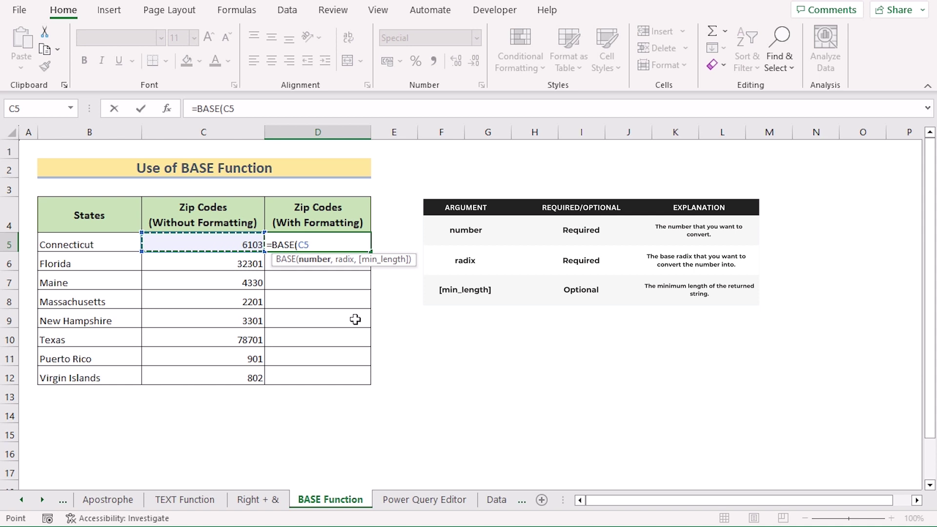
pyautogui.write(',')
pyautogui.write('10')
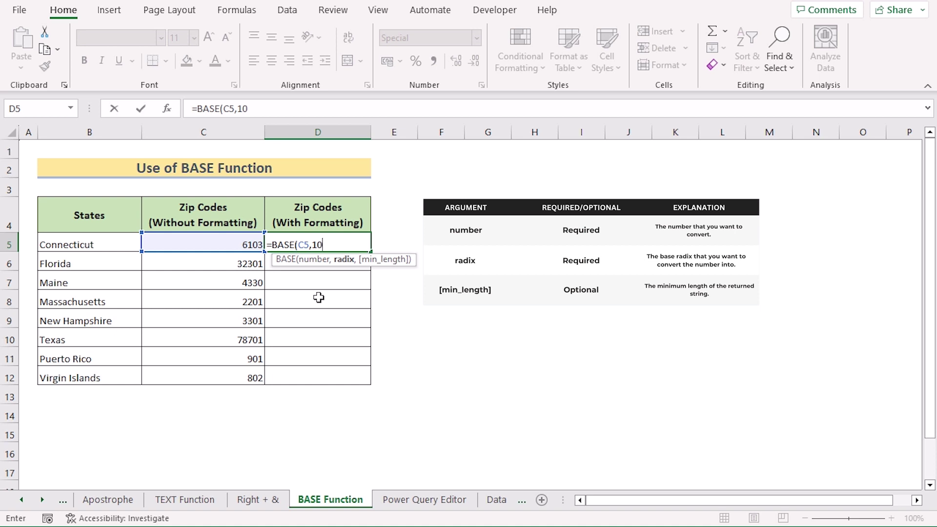
pyautogui.write(',')
pyautogui.write('5)')
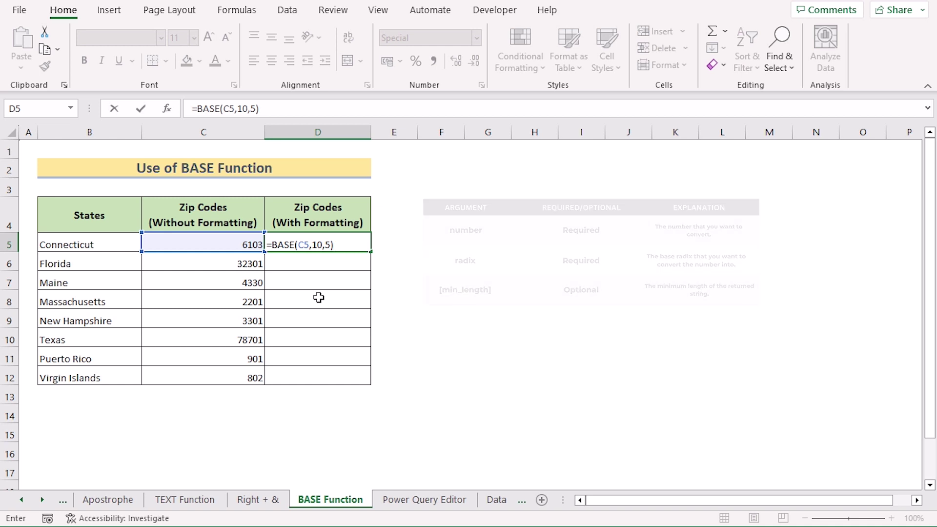
pyautogui.press('Return')
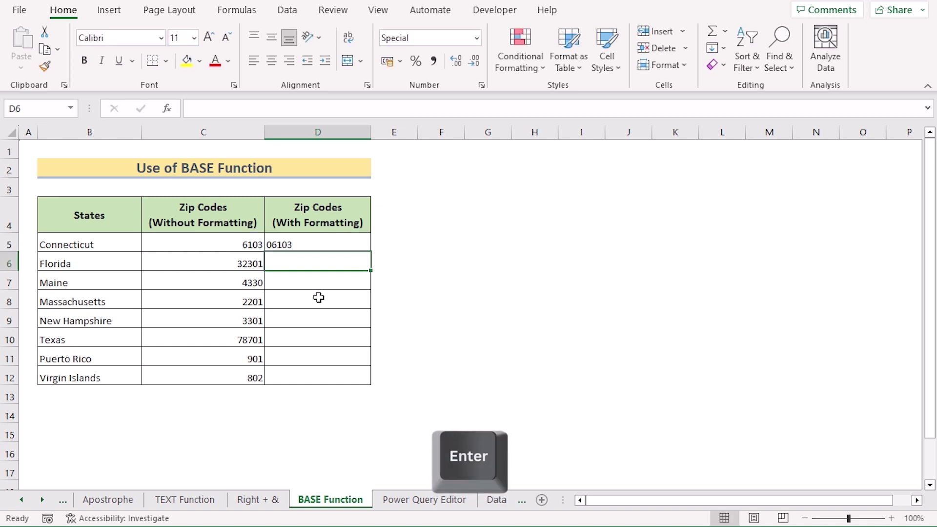
pyautogui.click(316, 245)
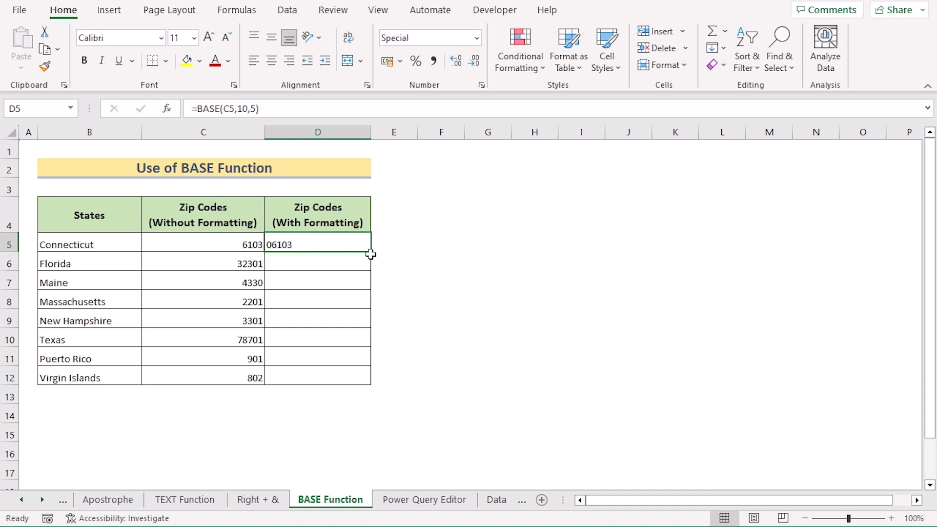
pyautogui.moveTo(371, 251); pyautogui.dragTo(370, 385)
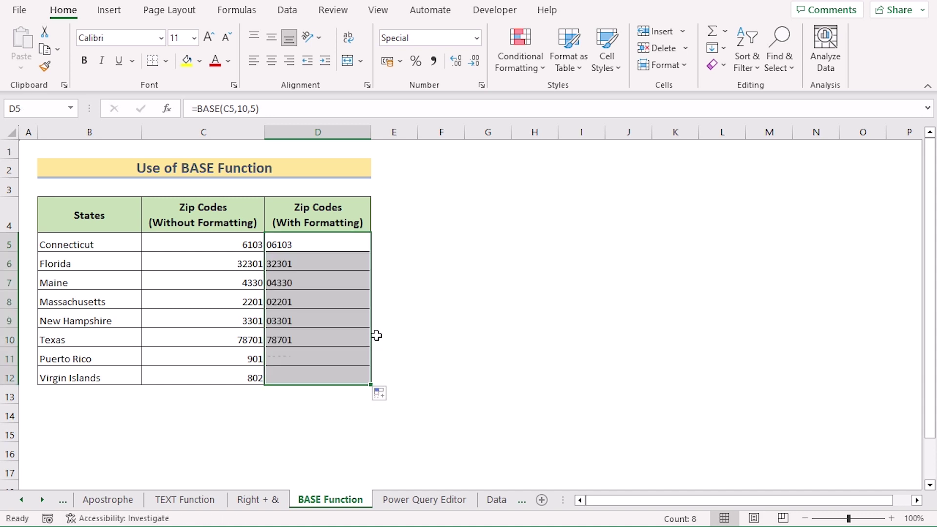
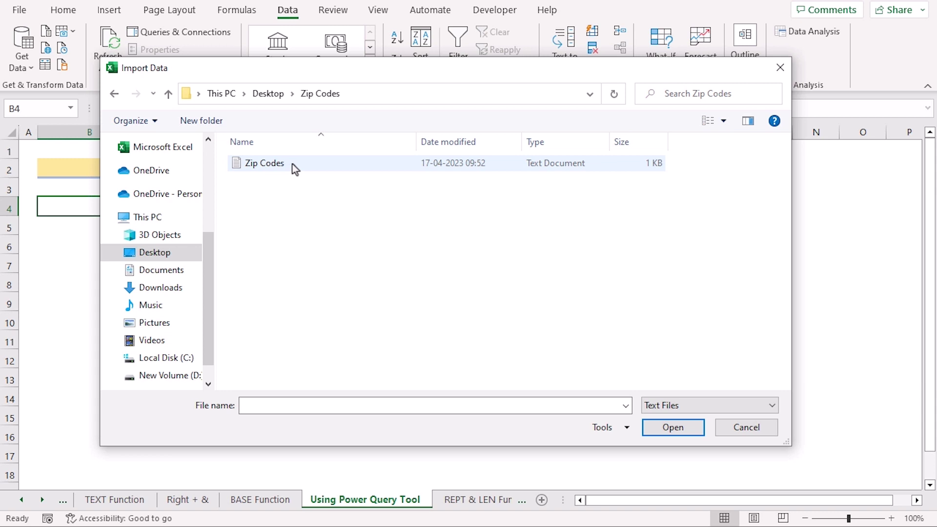
# Import the Zip Codes text file and open its data for transformation in the Power Query Editor.
pyautogui.click(292, 164)
pyautogui.click(696, 428)
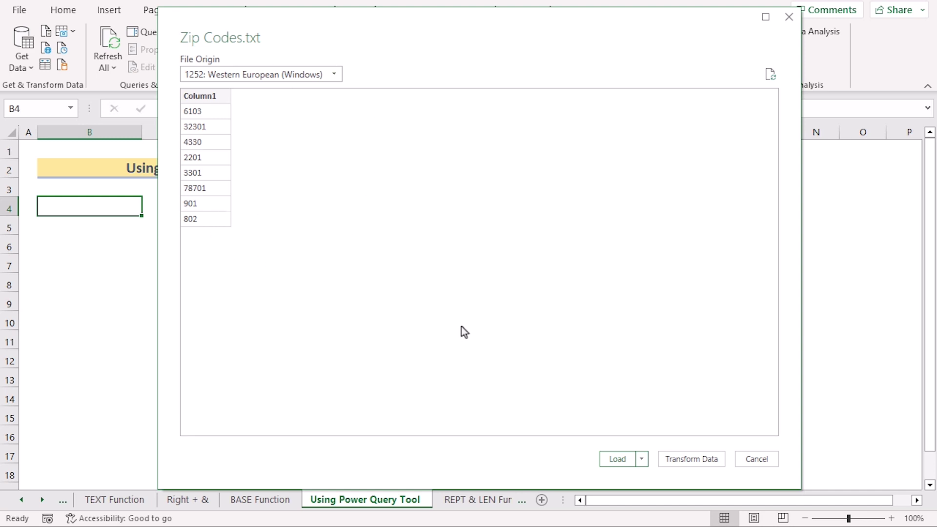
pyautogui.click(694, 461)
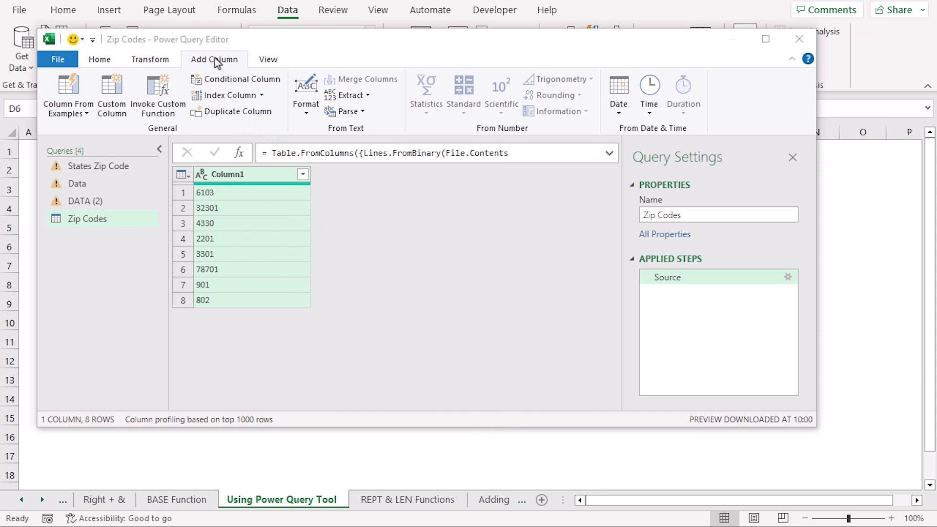
# Add a custom column named Zip Codes With Leading Zero with the formula =Text.PadStart([Column1],5,"0").
pyautogui.click(120, 113)
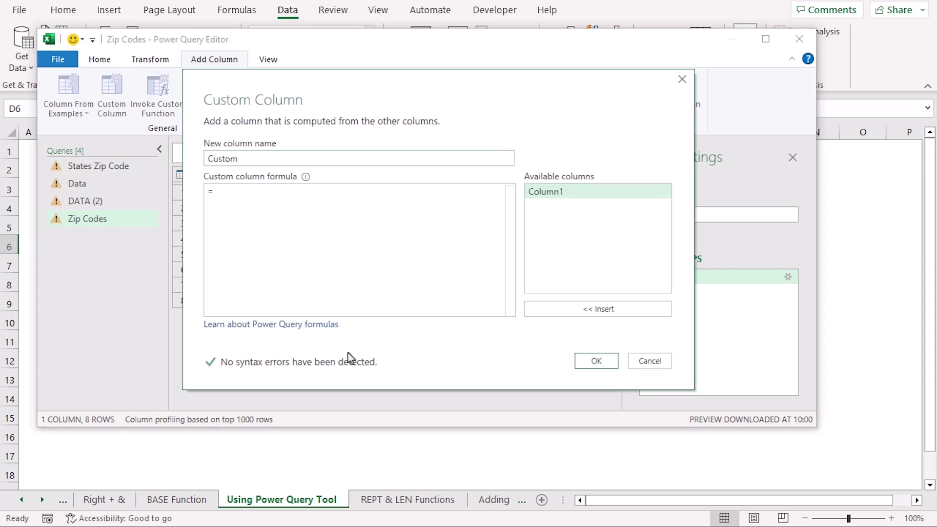
pyautogui.write('Zip Codes With Leading Zero')
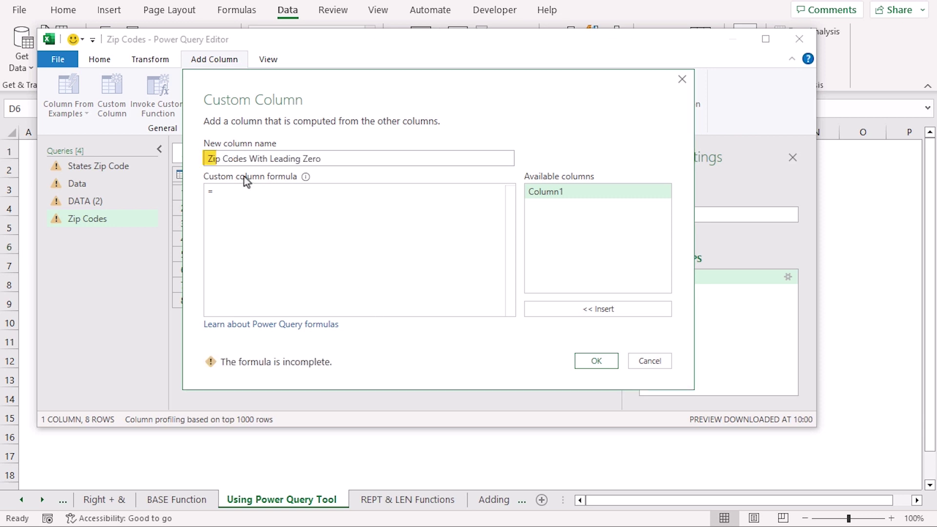
pyautogui.click(232, 193)
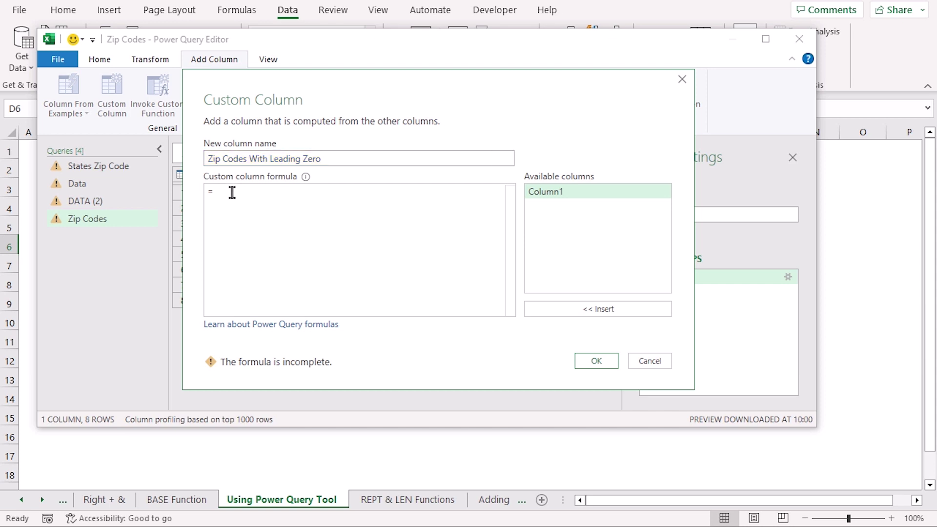
pyautogui.write('T')
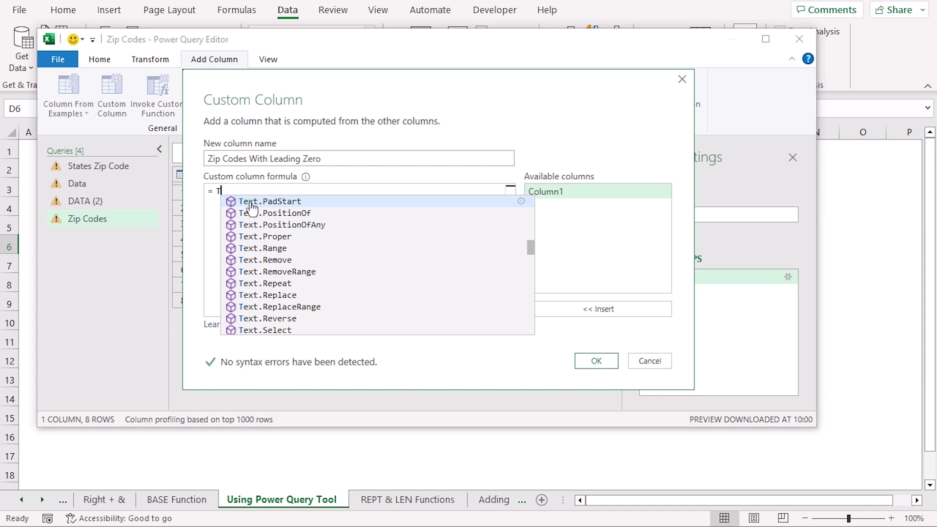
pyautogui.click(250, 201)
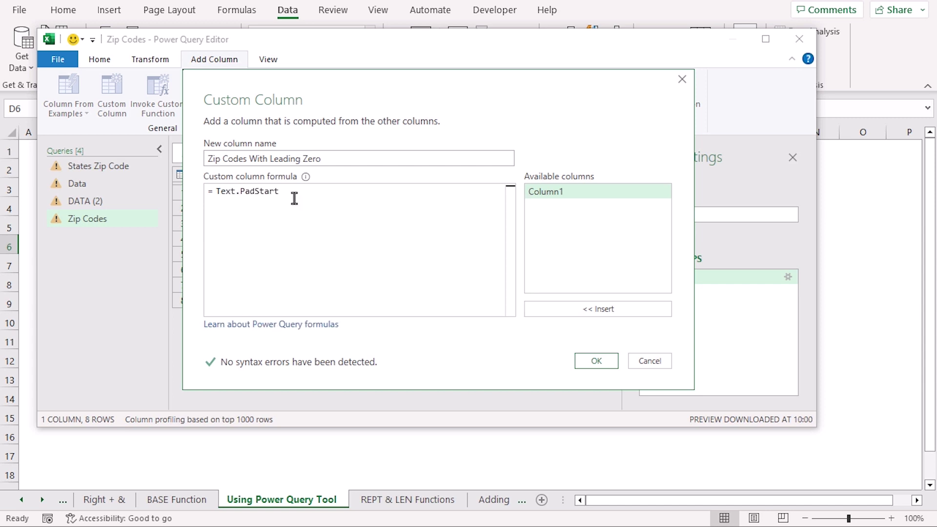
pyautogui.write('(')
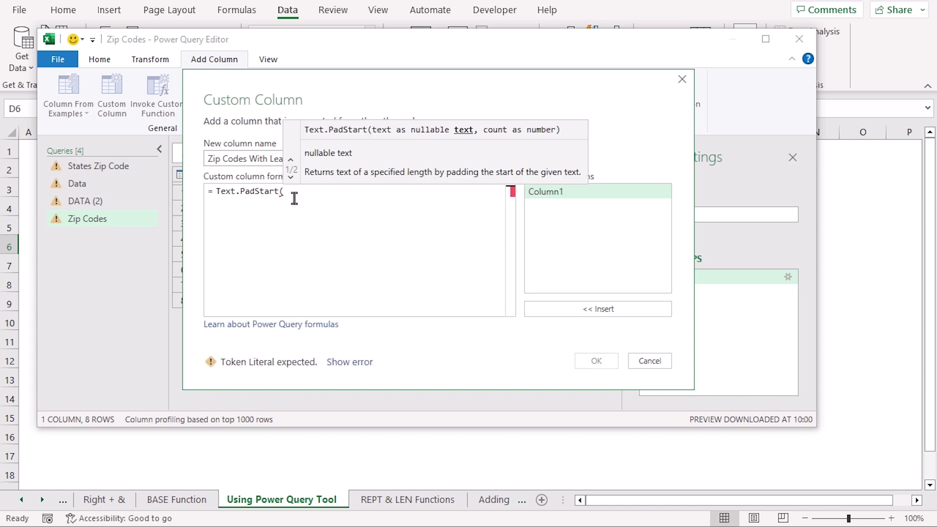
pyautogui.write('[')
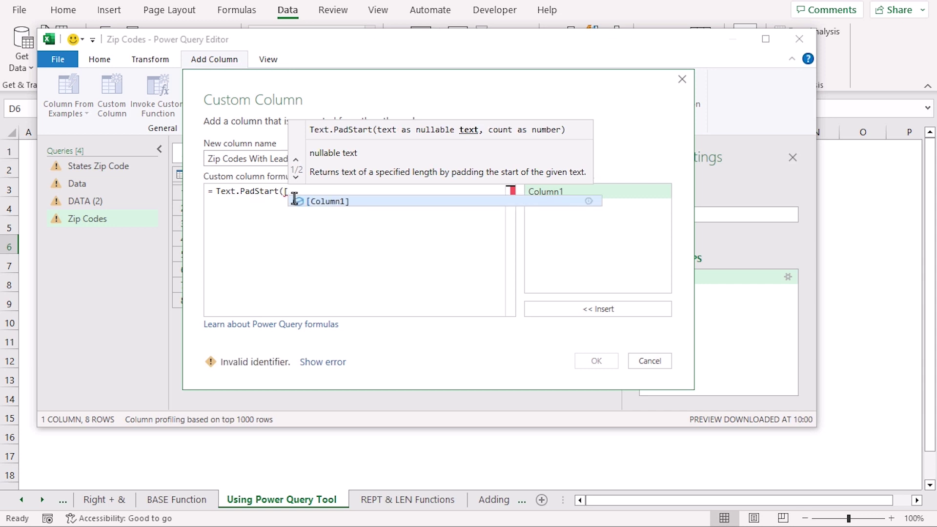
pyautogui.click(315, 206)
pyautogui.write(',')
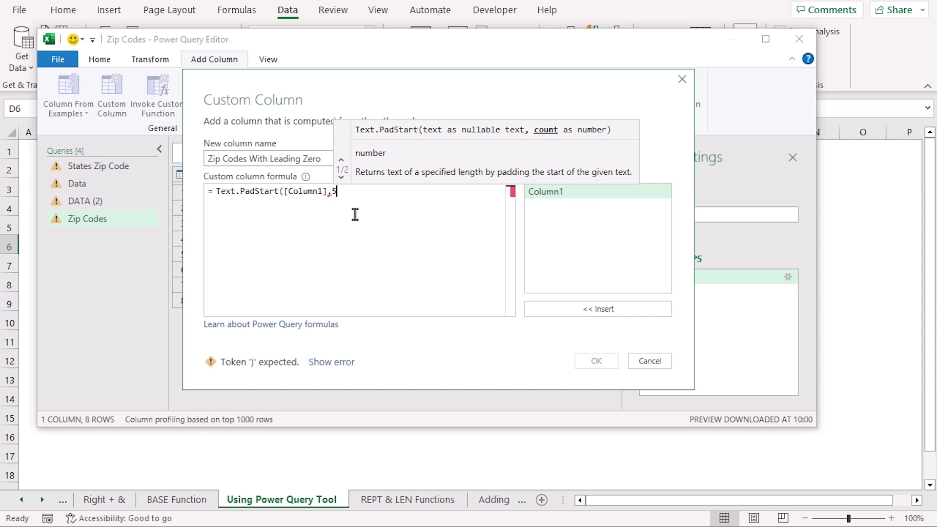
pyautogui.write('5,')
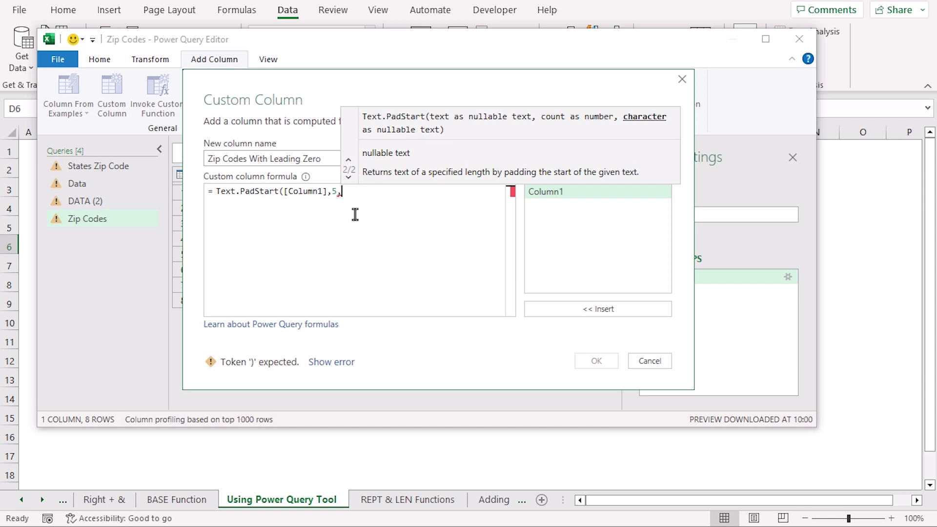
pyautogui.write('""')
pyautogui.write('0')
pyautogui.write(')')
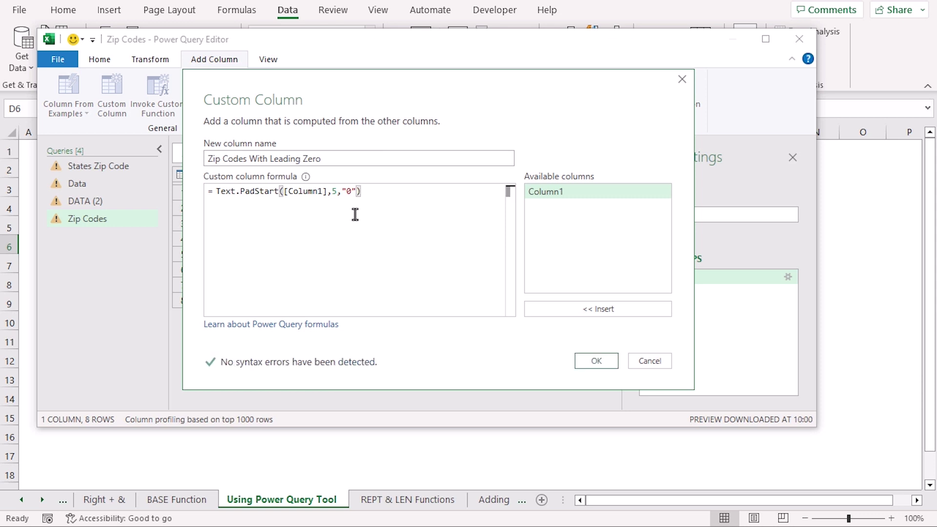
pyautogui.click(585, 361)
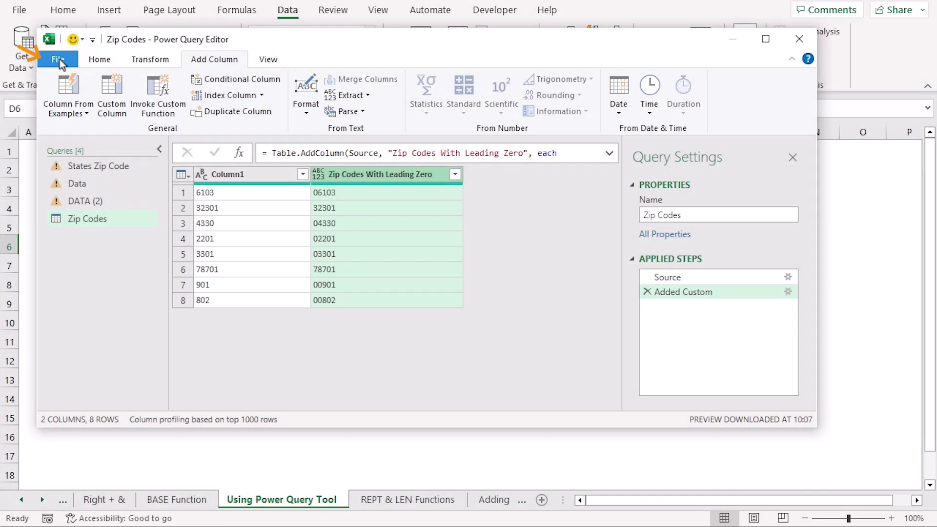
# Close the Power Query Editor and load the Zip Codes query to its default destination.
pyautogui.click(59, 59)
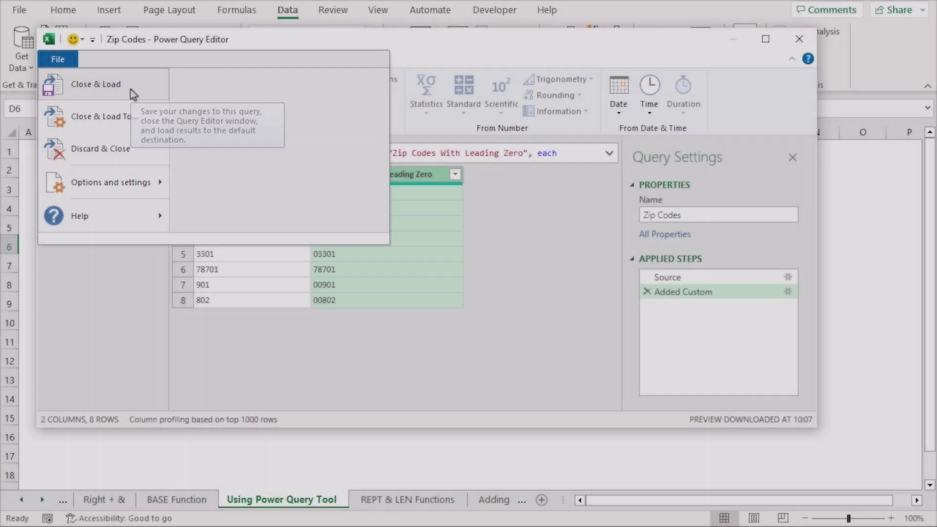
pyautogui.click(130, 88)
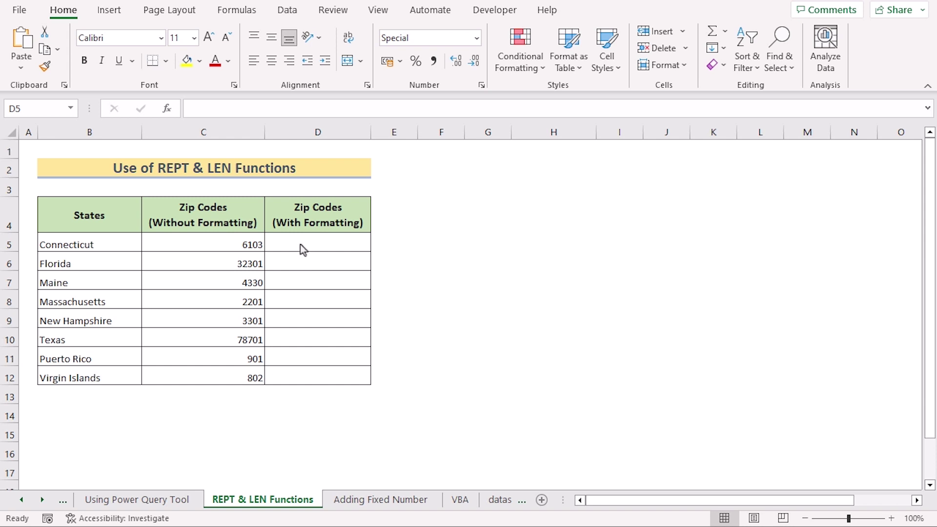
# On the REPT & LEN Functions sheet, enter =REPT(0,5-LEN(C5))&C5 in D5 and fill the formula down to D12.
pyautogui.click(299, 244)
pyautogui.doubleClick(291, 244)
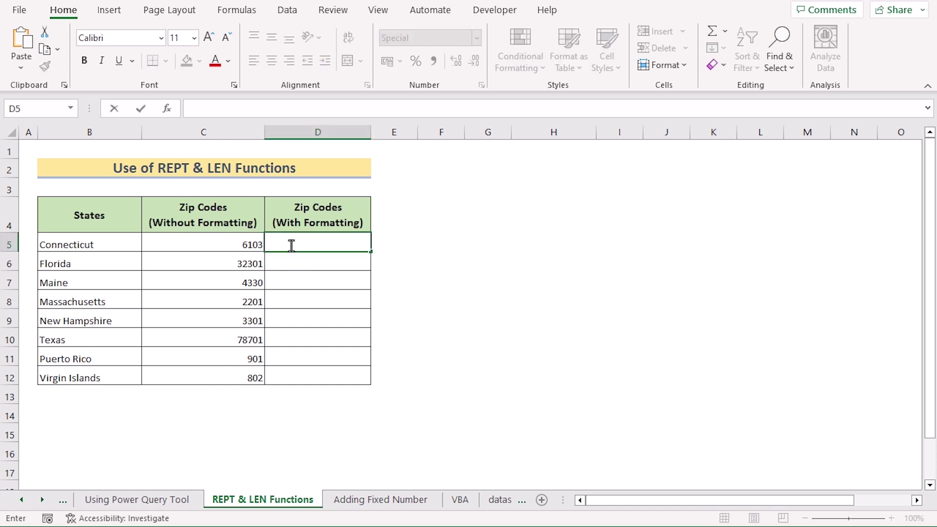
pyautogui.write('=')
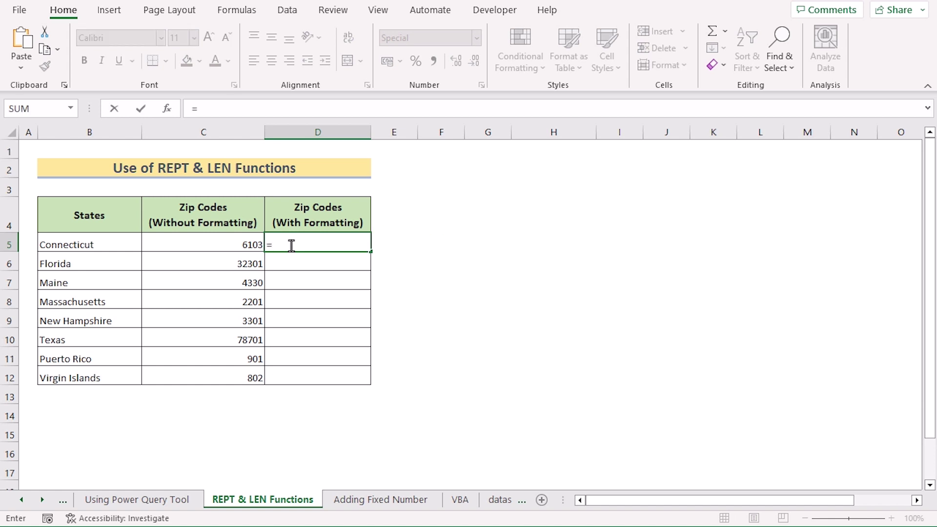
pyautogui.write('REPT(')
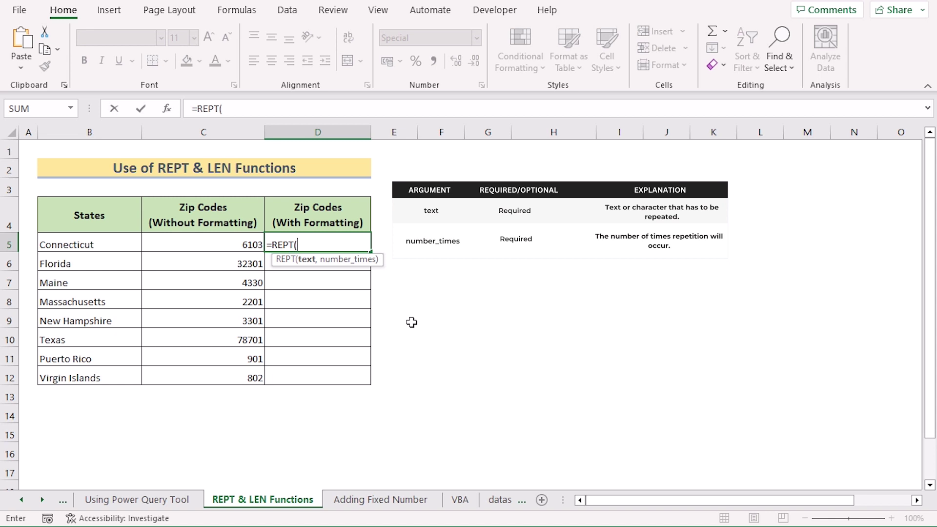
pyautogui.write('0,5-')
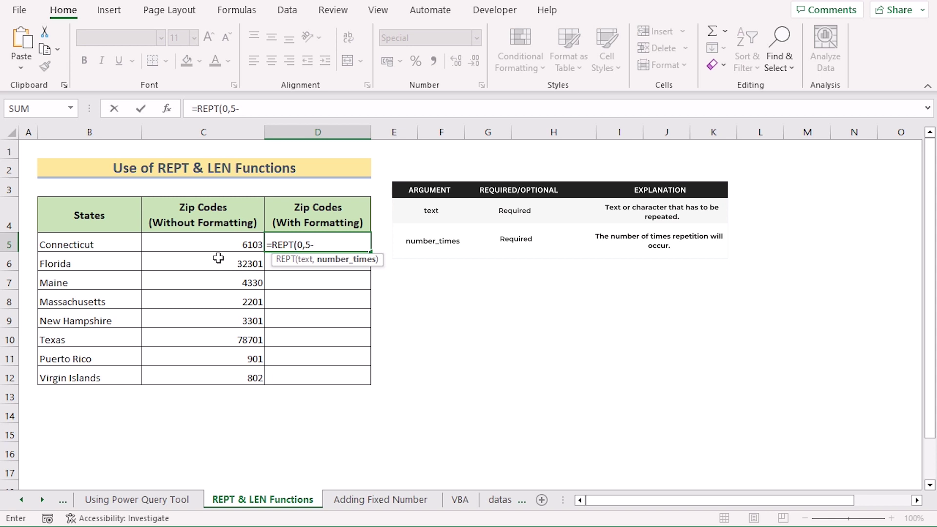
pyautogui.write('LEN(')
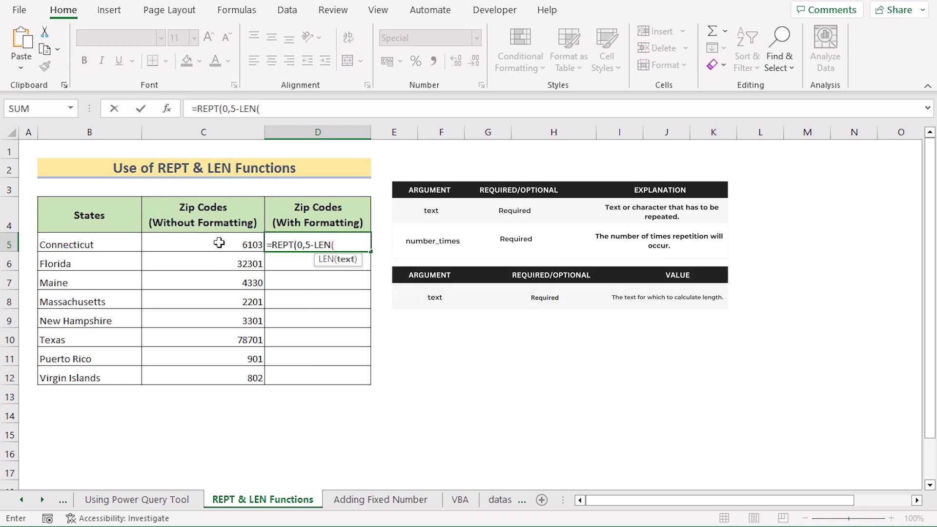
pyautogui.click(219, 242)
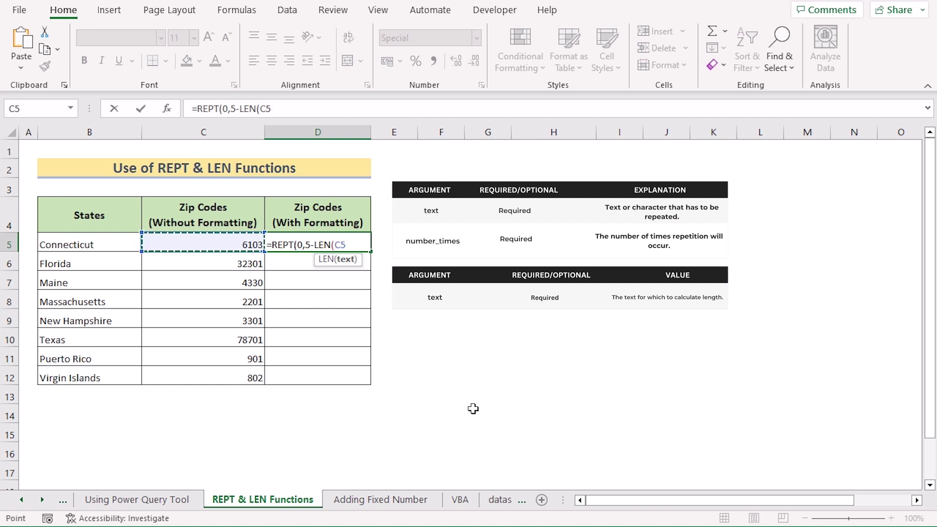
pyautogui.write(')')
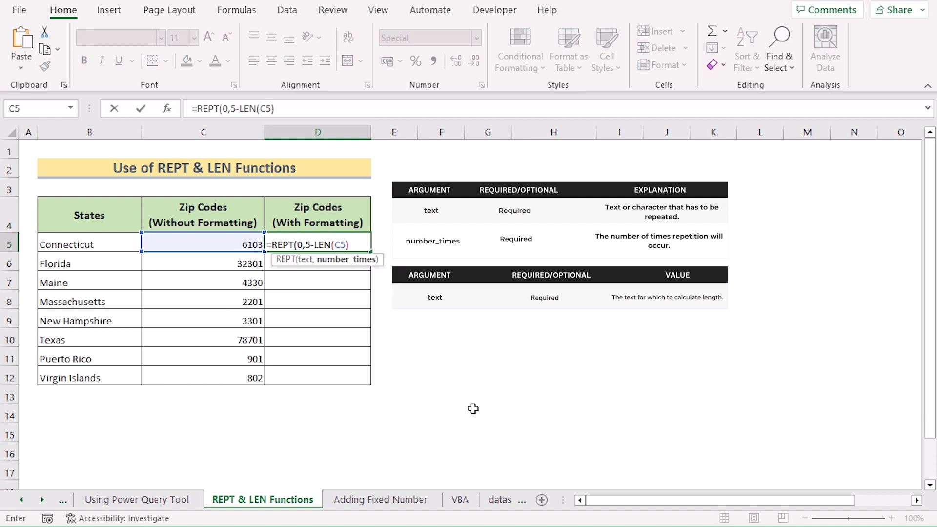
pyautogui.write(')&')
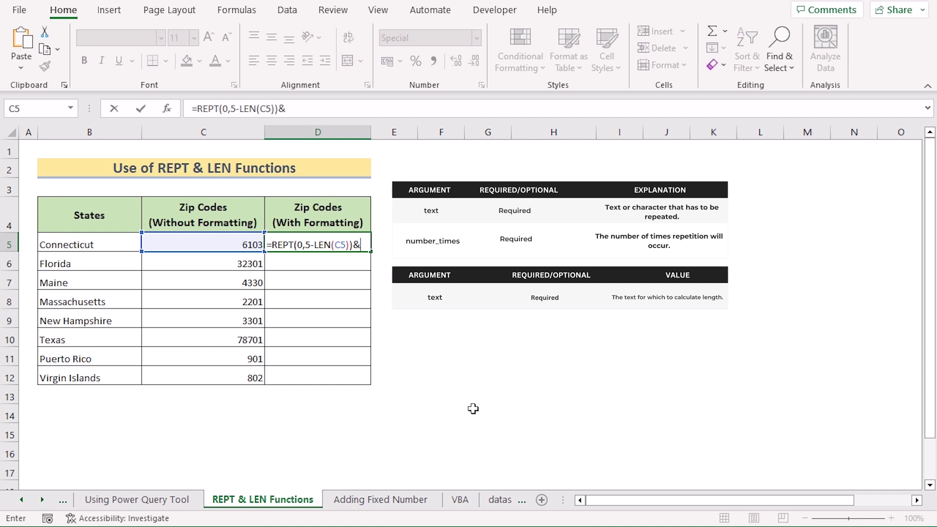
pyautogui.click(192, 245)
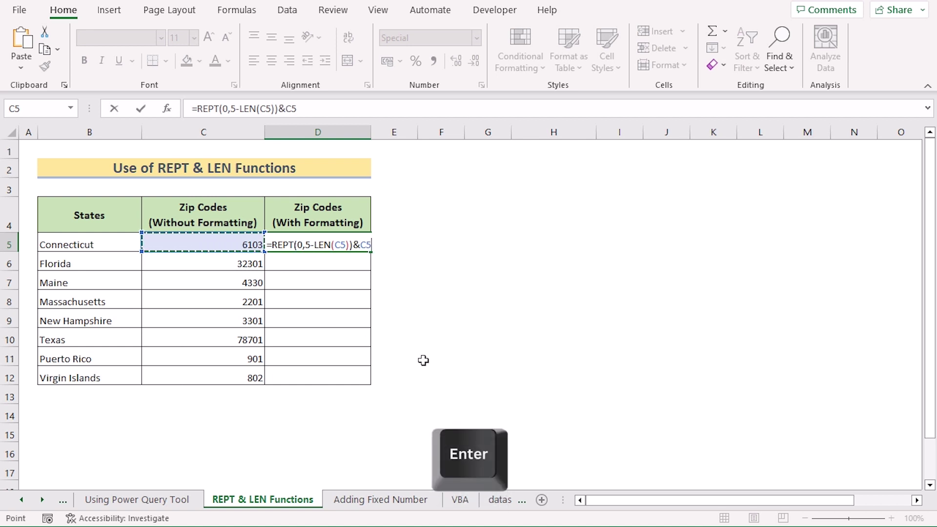
pyautogui.press('Return')
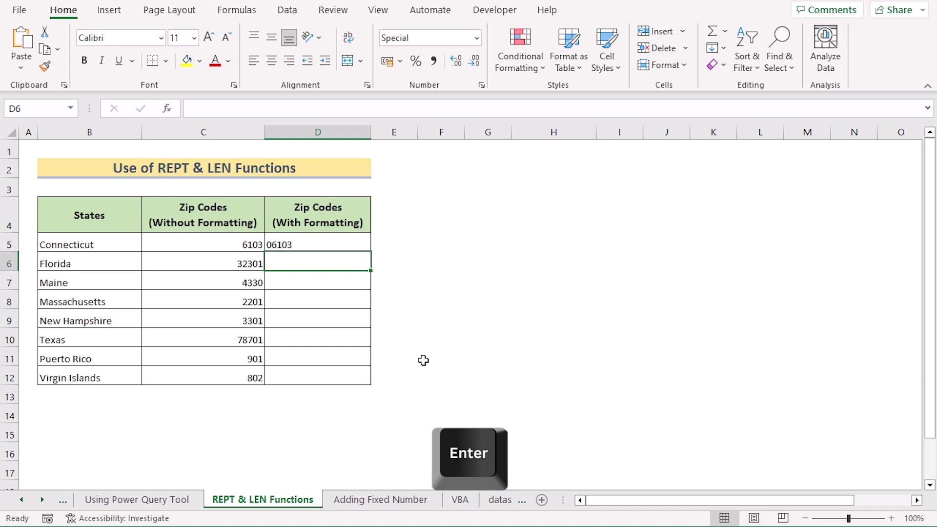
pyautogui.click(324, 246)
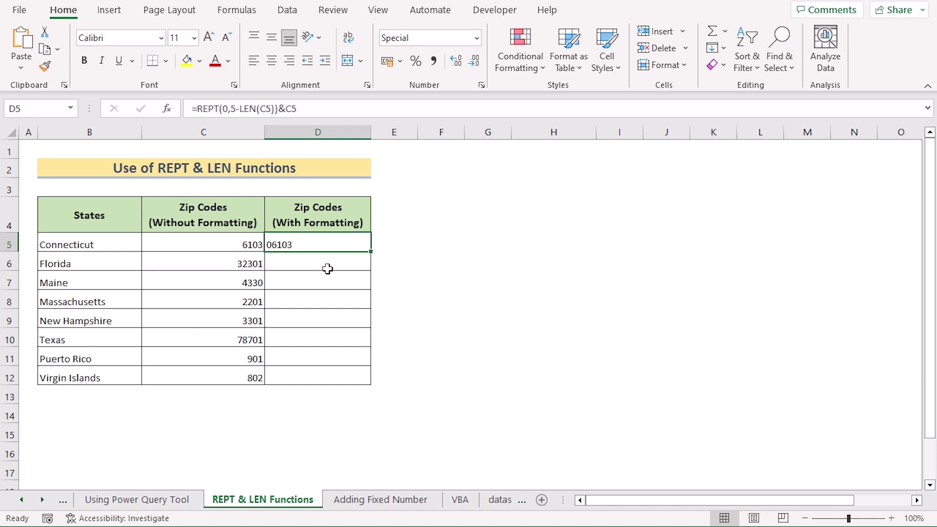
pyautogui.moveTo(371, 252); pyautogui.dragTo(368, 380)
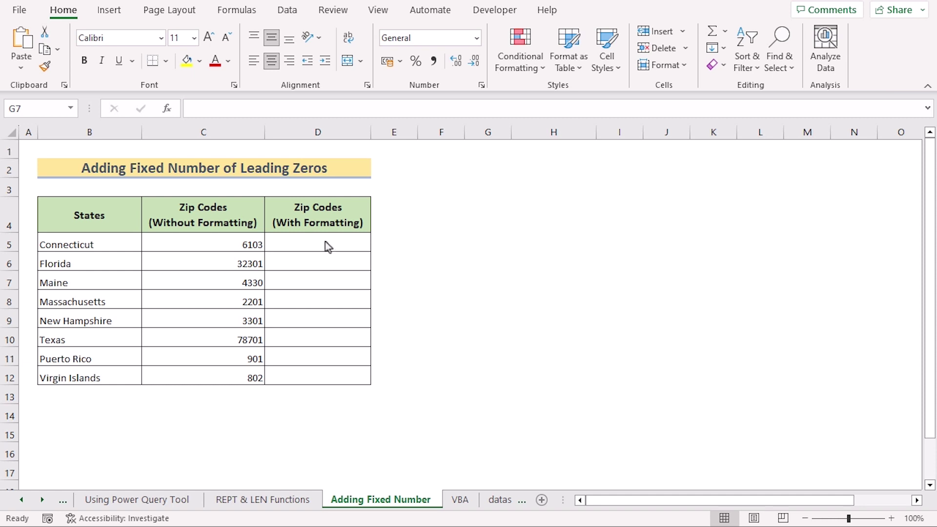
# On the Adding Fixed Number sheet, enter =CONCATENATE("00",C5) in D5 and fill the formula down to D12.
pyautogui.click(297, 244)
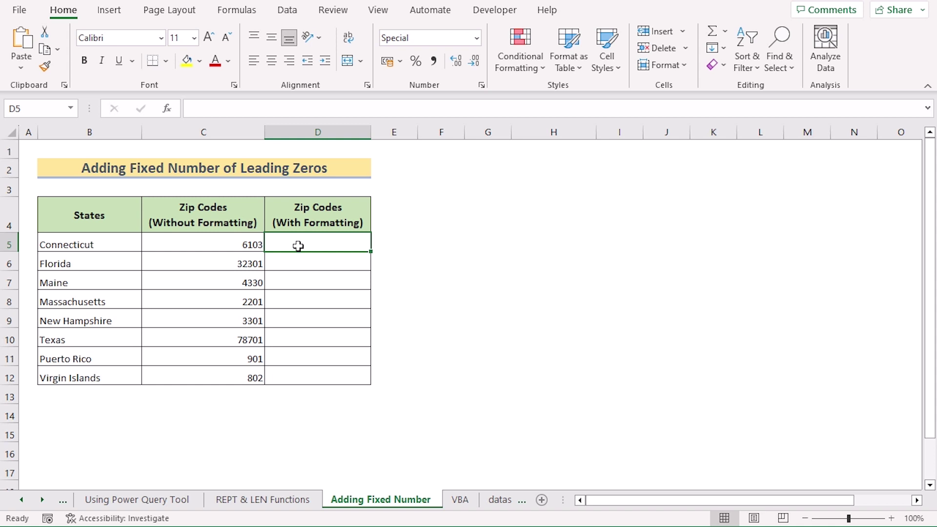
pyautogui.doubleClick(301, 247)
pyautogui.write('=')
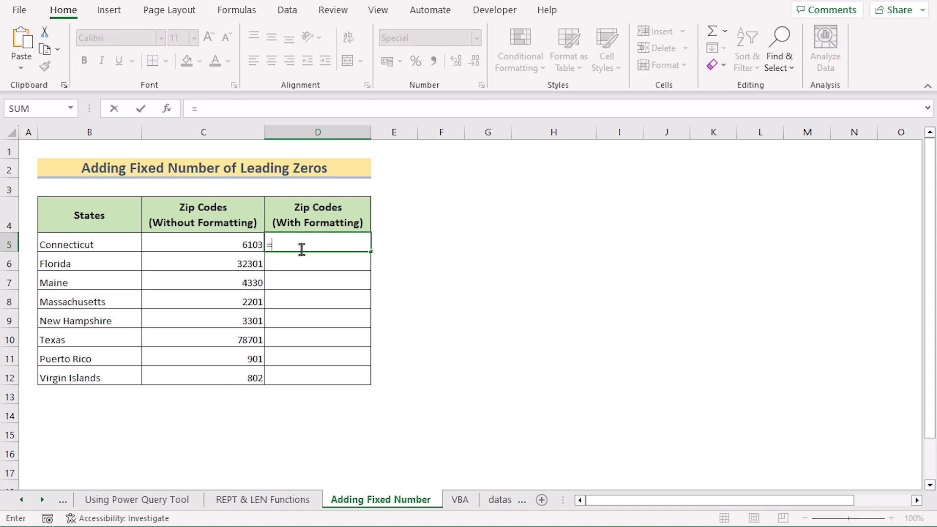
pyautogui.write('CONCAT')
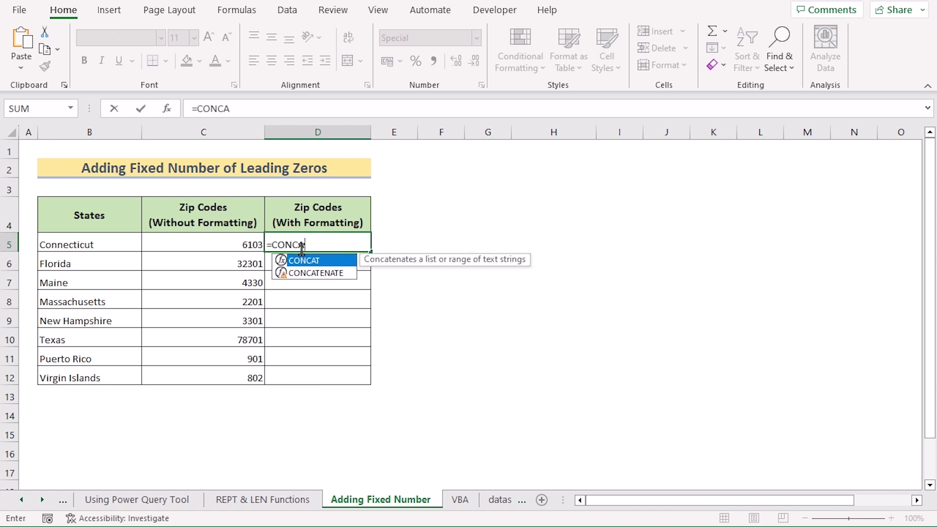
pyautogui.doubleClick(308, 275)
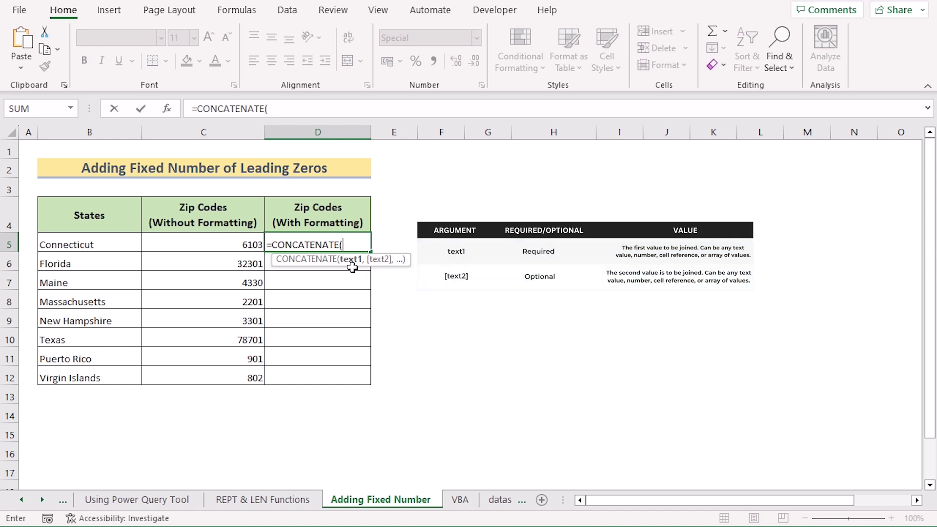
pyautogui.write('"00",')
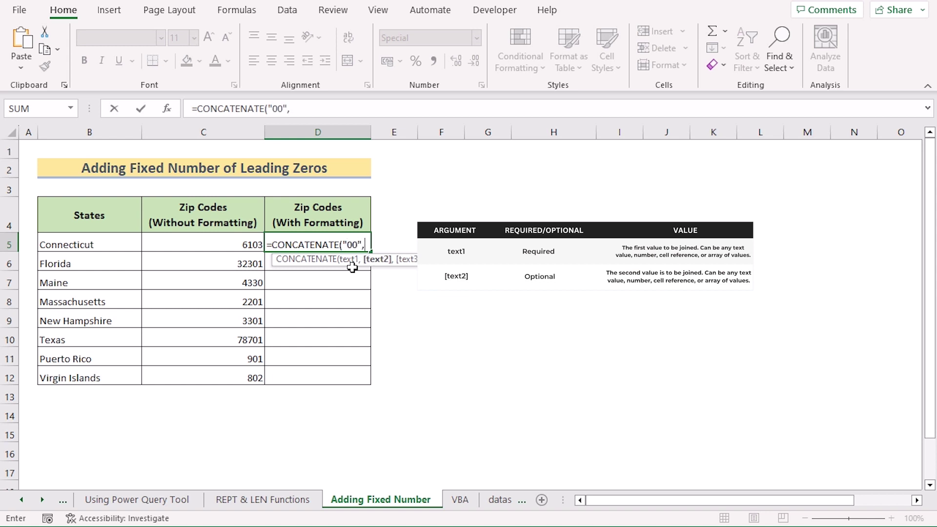
pyautogui.click(177, 245)
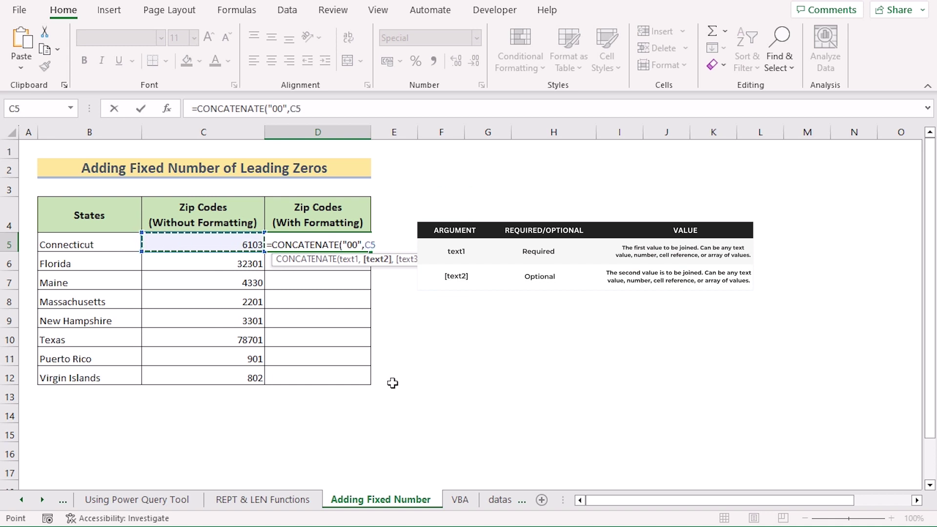
pyautogui.write(')')
pyautogui.press('Return')
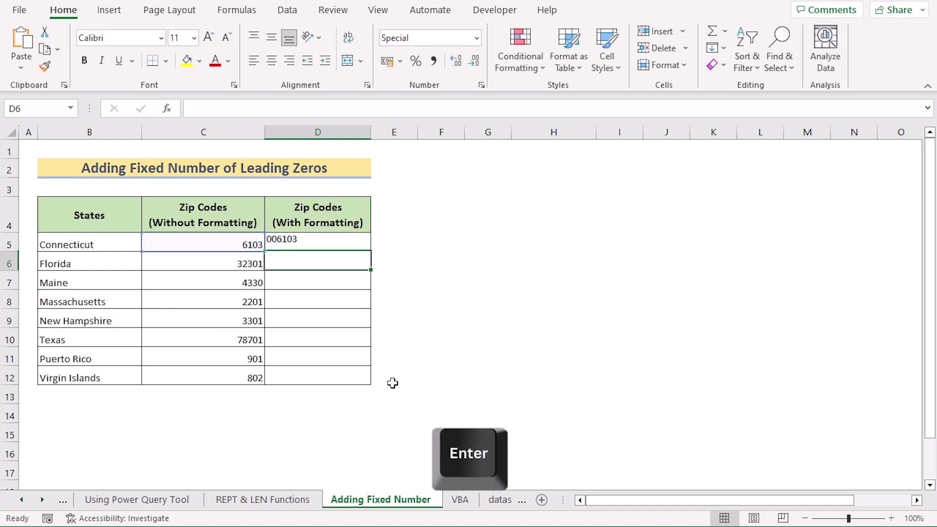
pyautogui.click(313, 238)
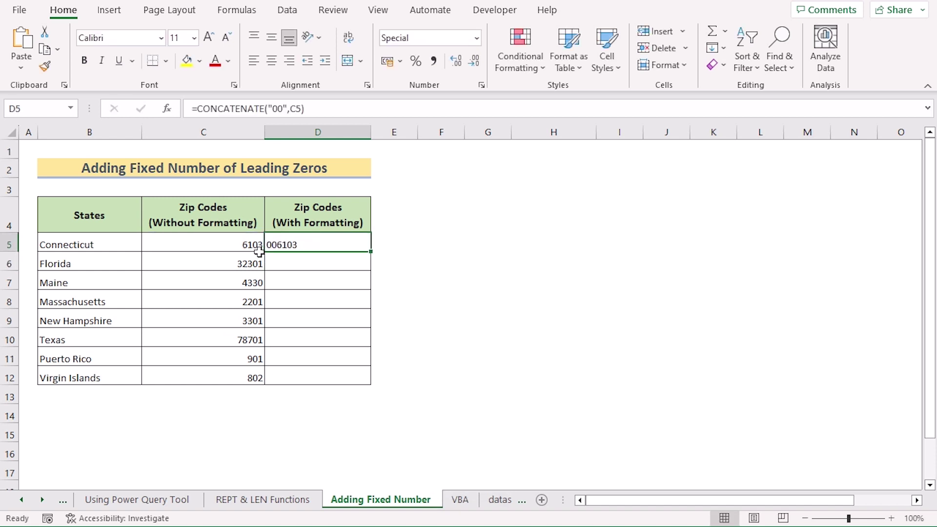
pyautogui.moveTo(370, 251); pyautogui.dragTo(363, 380)
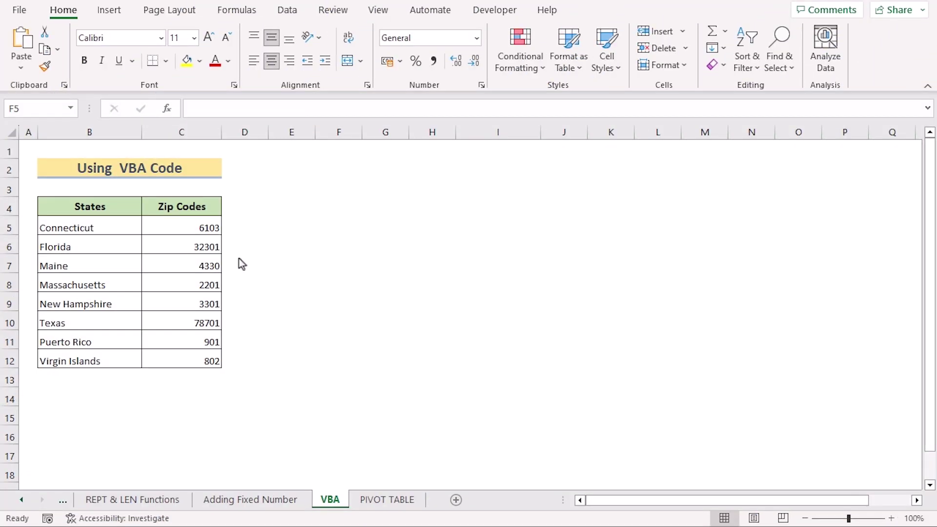
# Select the zip codes C5:C12 on the VBA sheet and insert a new module in the Visual Basic editor.
pyautogui.click(167, 225)
pyautogui.keyDown('shift'); pyautogui.click(168, 366); pyautogui.keyUp('shift')
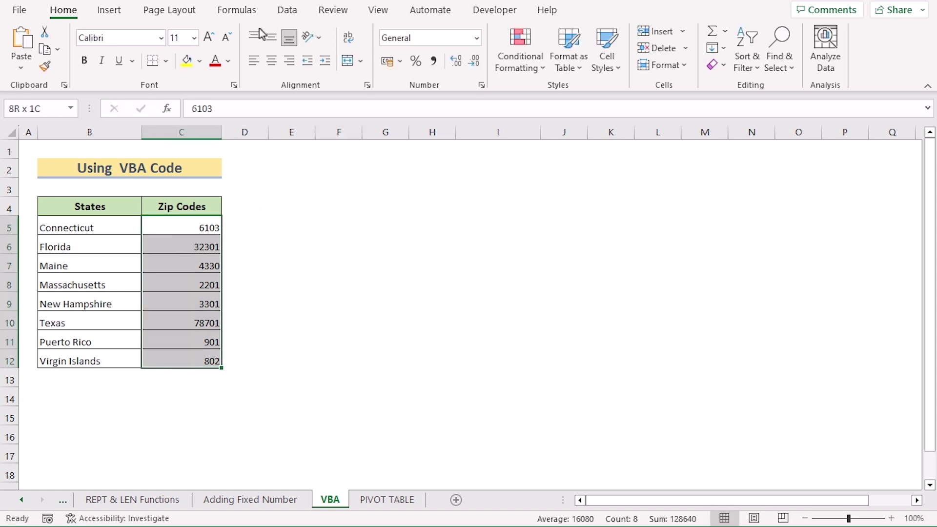
pyautogui.click(494, 10)
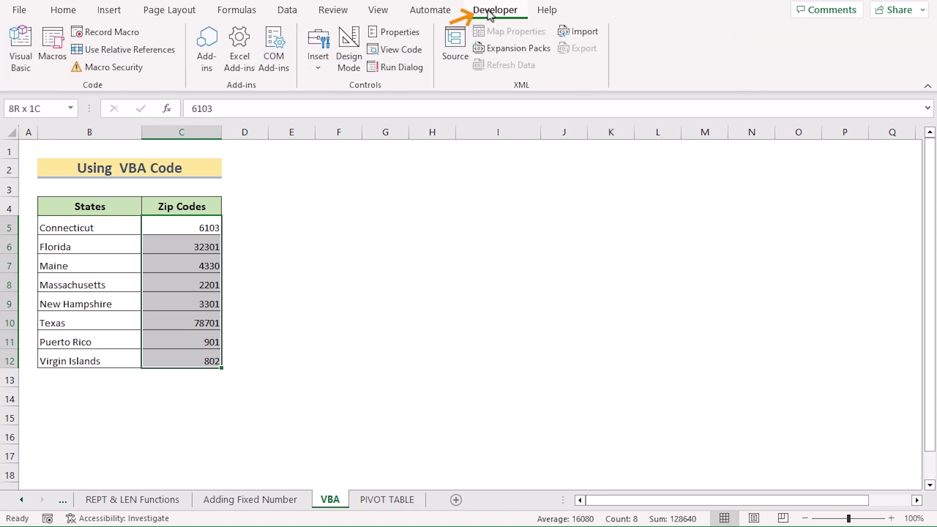
pyautogui.click(22, 63)
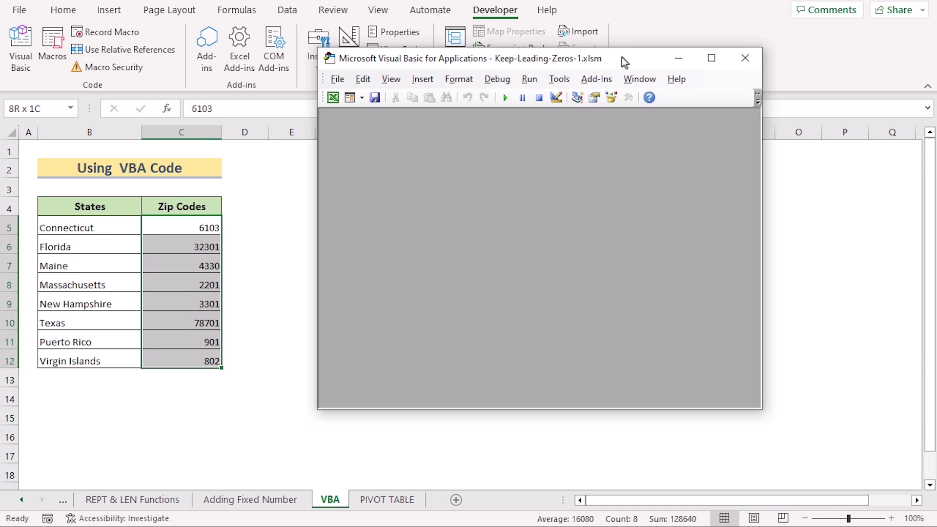
pyautogui.moveTo(621, 57); pyautogui.dragTo(619, 69)
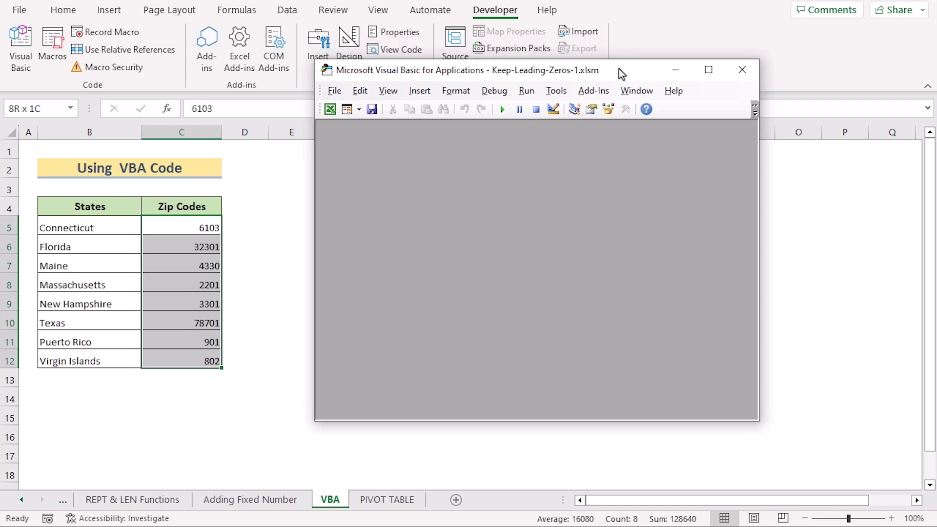
pyautogui.click(428, 90)
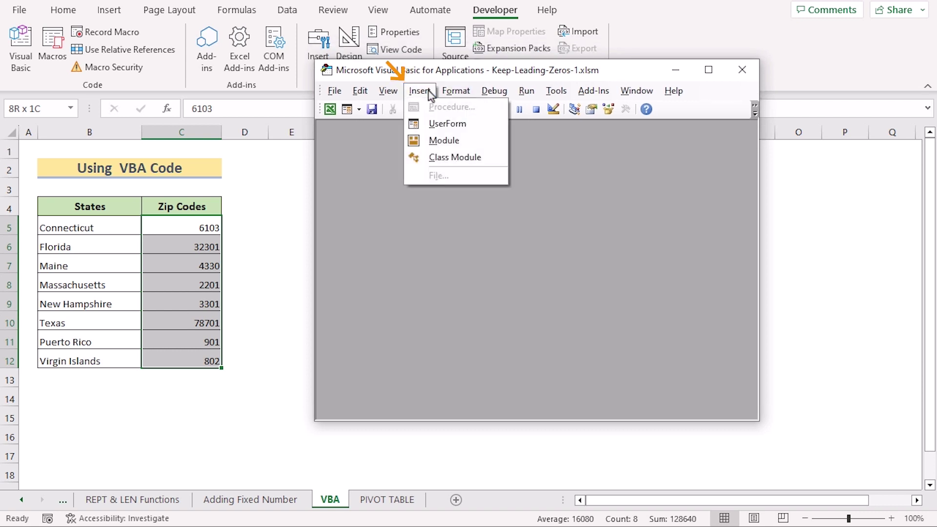
pyautogui.click(481, 141)
pyautogui.moveTo(535, 217); pyautogui.dragTo(461, 139)
pyautogui.moveTo(411, 241); pyautogui.dragTo(326, 220)
pyautogui.moveTo(403, 137); pyautogui.dragTo(403, 129)
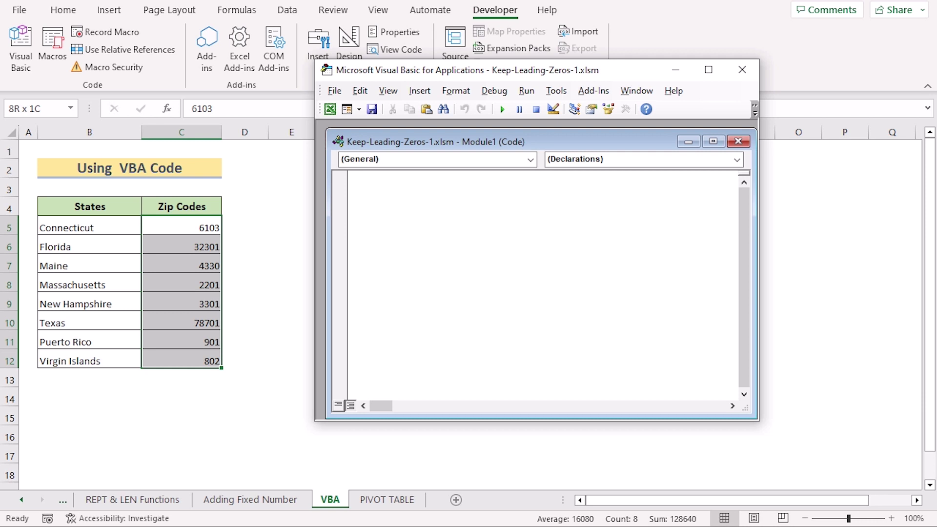
# Copy the KeepLeadingZero macro from the Zip Codes file in Notepad into the new module, and minimize Notepad.
pyautogui.hotkey('alt', 'Tab')
pyautogui.click(95, 254)
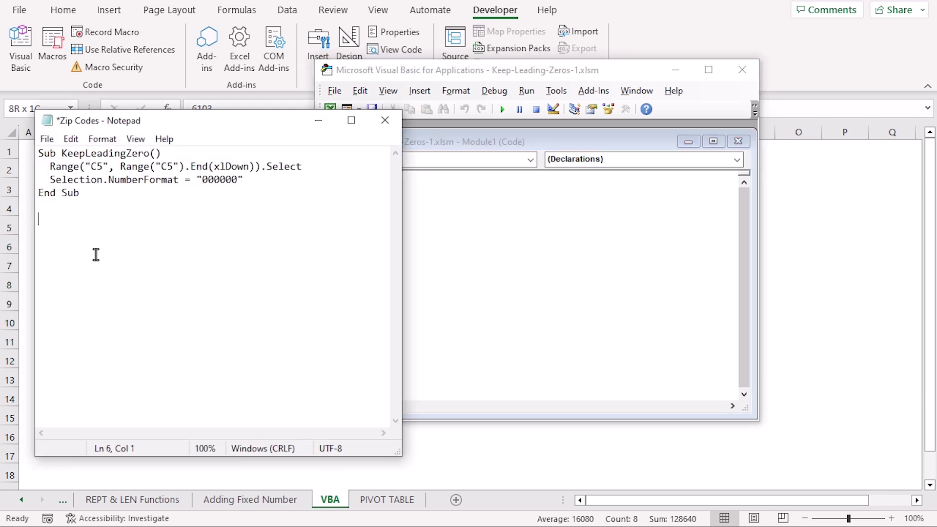
pyautogui.moveTo(92, 202); pyautogui.dragTo(37, 154)
pyautogui.hotkey('ctrl', 'c')
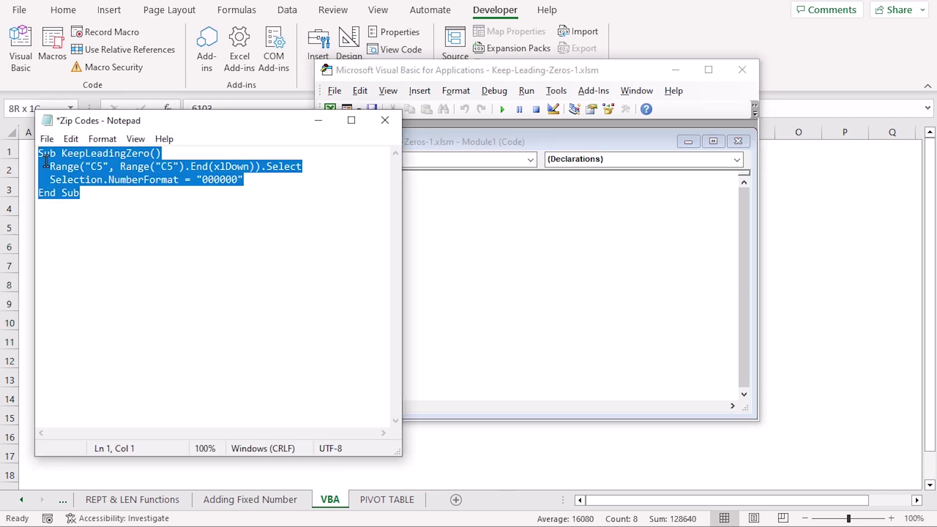
pyautogui.click(466, 190)
pyautogui.hotkey('ctrl', 'v')
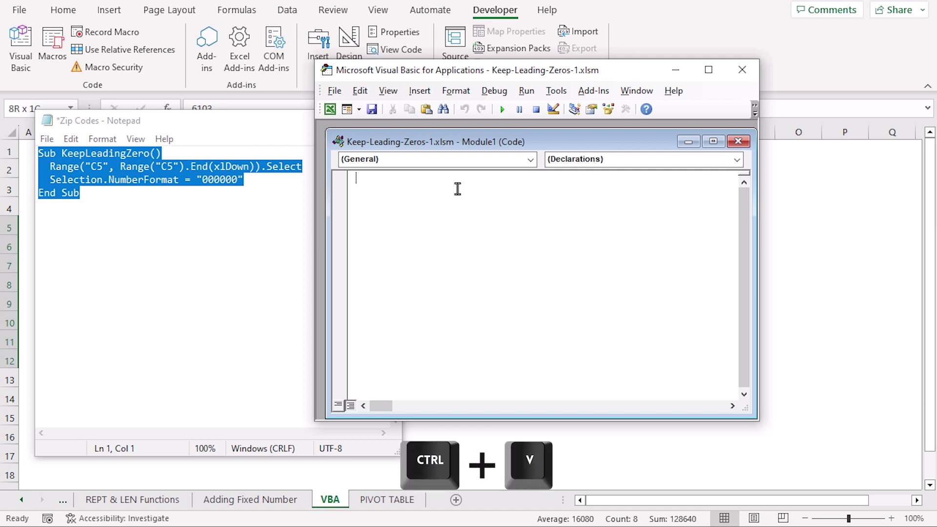
pyautogui.moveTo(262, 118); pyautogui.dragTo(176, 153)
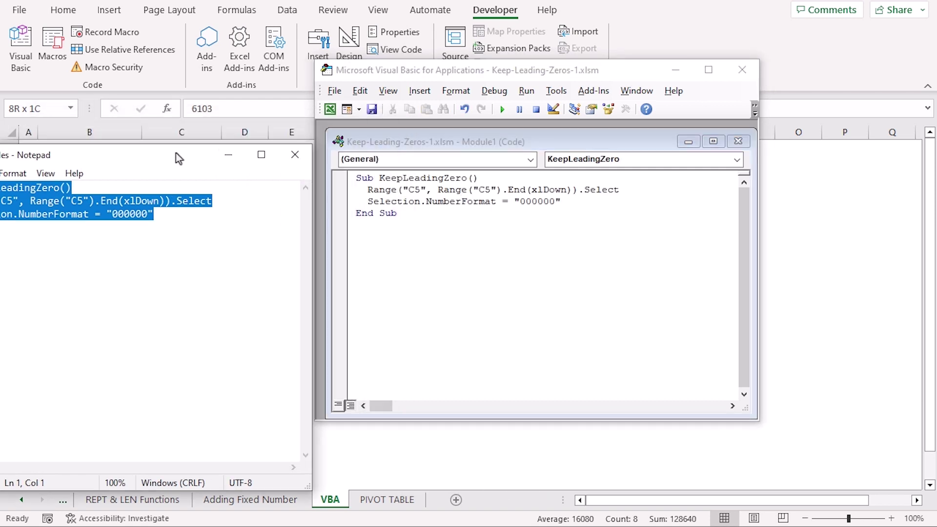
pyautogui.click(227, 156)
# Examine the KeepLeadingZero code line by line: the Sub name, the range selection, the number format and End Sub.
pyautogui.moveTo(478, 177); pyautogui.dragTo(341, 179)
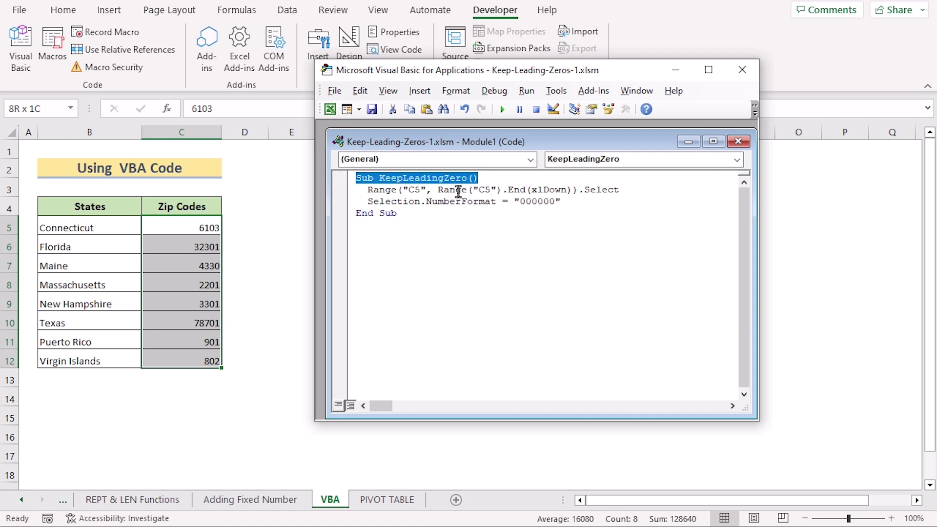
pyautogui.click(474, 224)
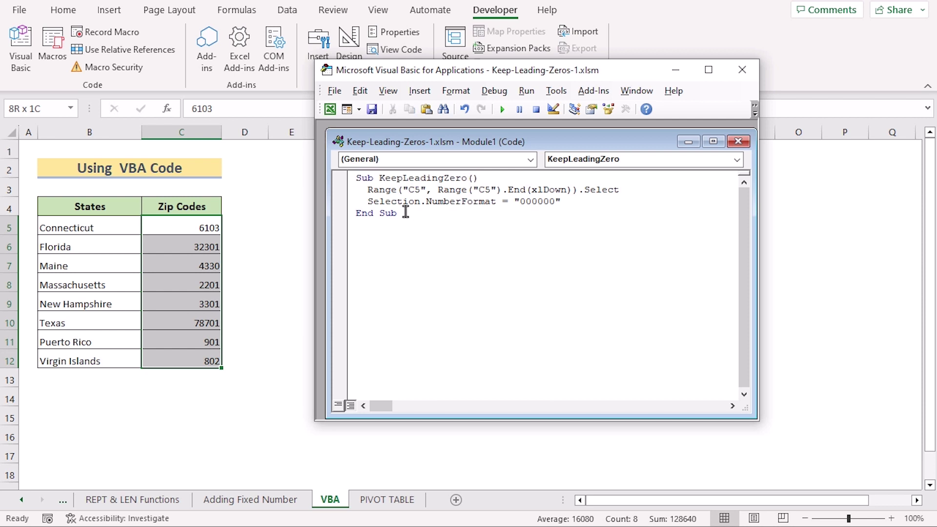
pyautogui.moveTo(367, 191); pyautogui.dragTo(505, 189)
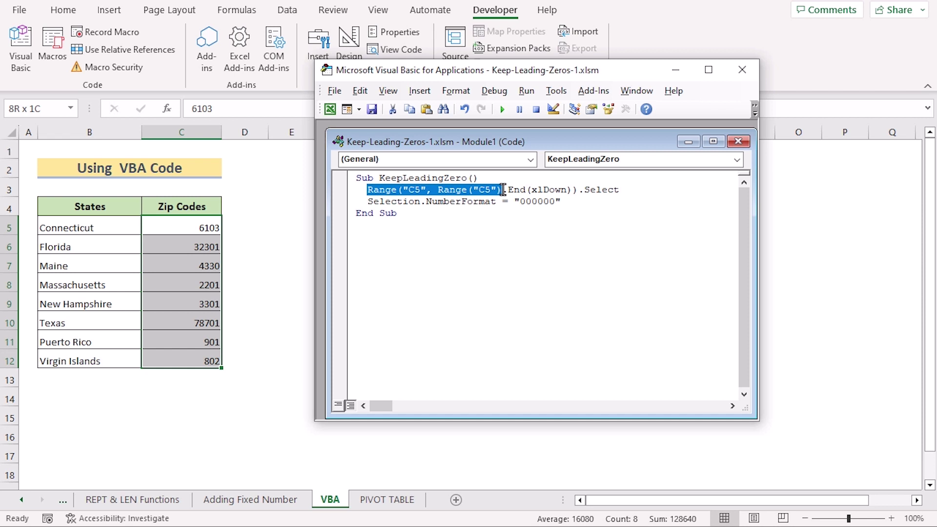
pyautogui.click(508, 190)
pyautogui.moveTo(507, 190); pyautogui.dragTo(418, 209)
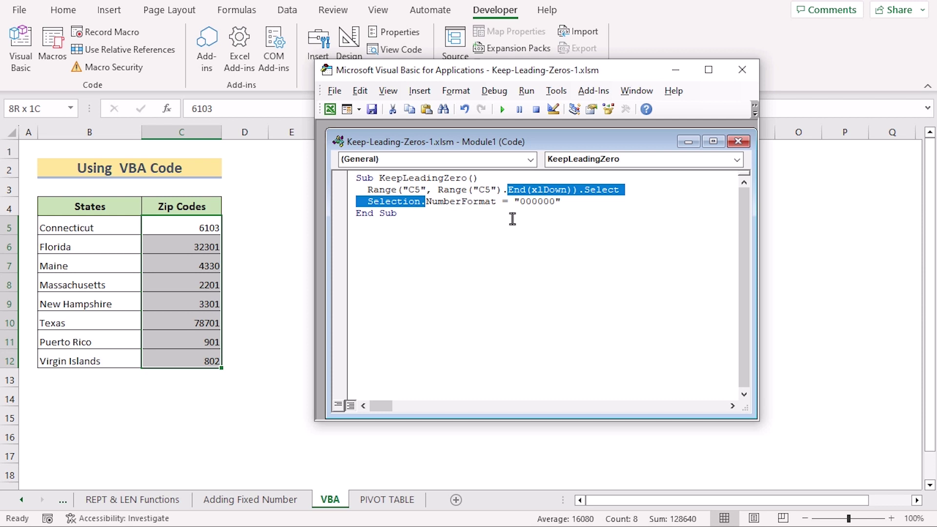
pyautogui.click(402, 213)
pyautogui.moveTo(425, 202); pyautogui.dragTo(568, 202)
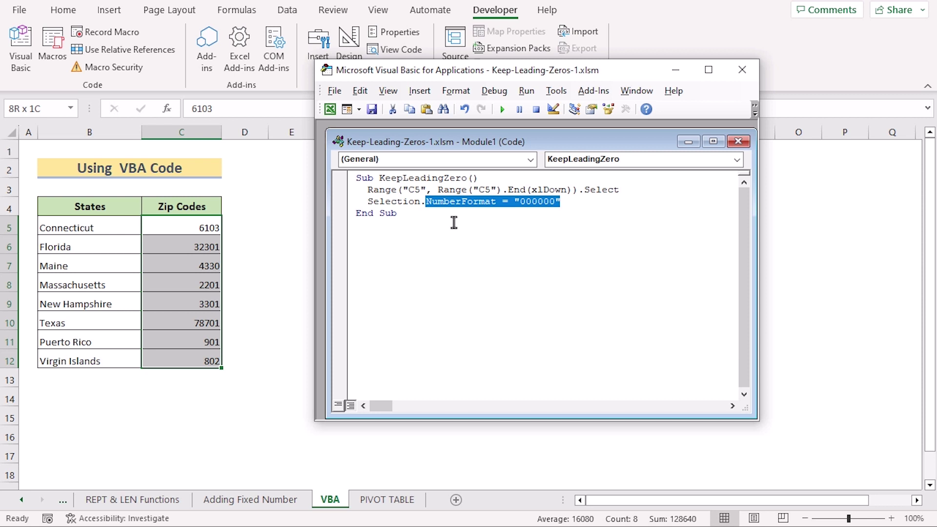
pyautogui.moveTo(414, 215); pyautogui.dragTo(348, 221)
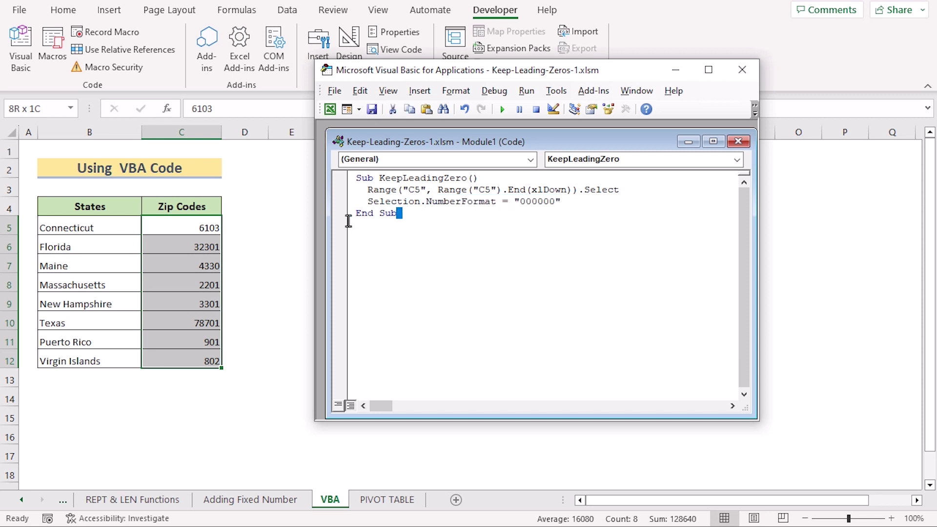
pyautogui.click(489, 245)
# Run the KeepLeadingZero macro on the zip codes and minimize the Visual Basic editor.
pyautogui.click(526, 91)
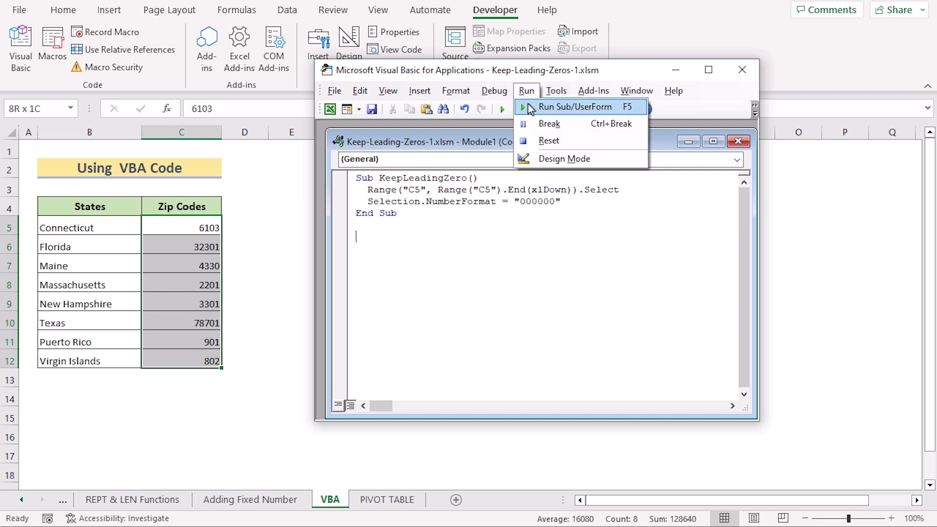
pyautogui.click(528, 104)
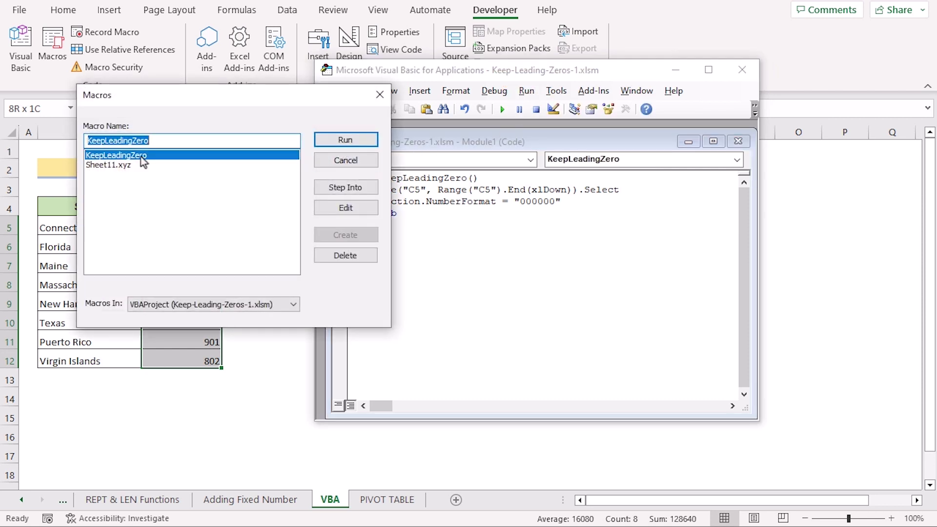
pyautogui.click(346, 139)
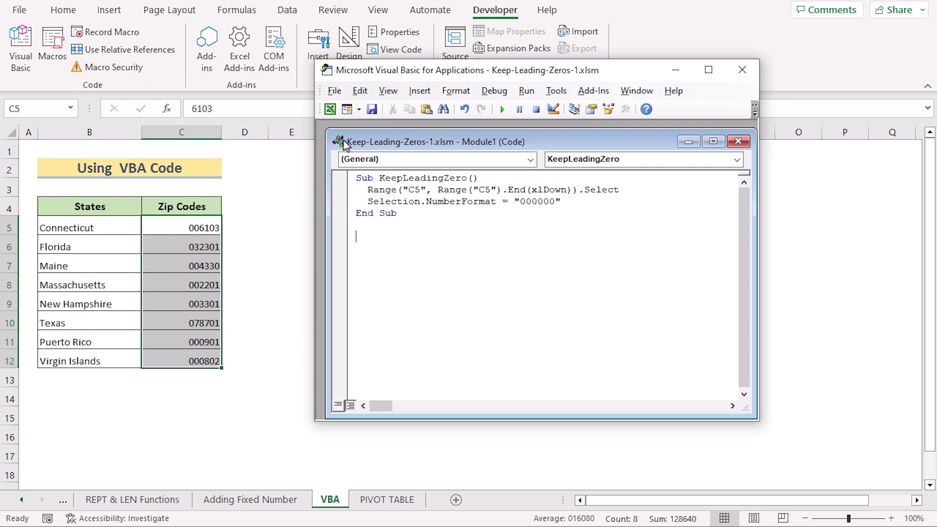
pyautogui.click(675, 70)
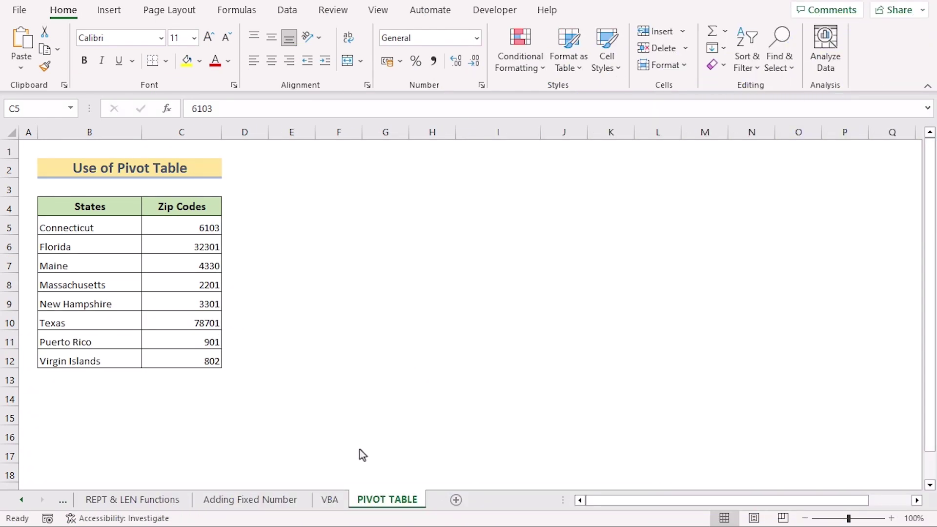
# Create a PivotTable from the States and Zip Codes table B4:C12 on a new worksheet, adding the data to the Data Model.
pyautogui.click(74, 207)
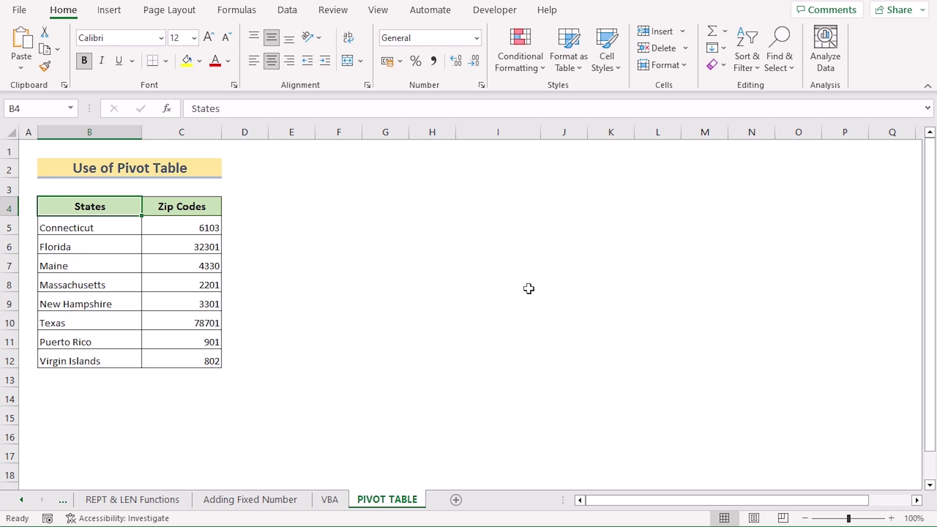
pyautogui.hotkey('ctrl', 'a')
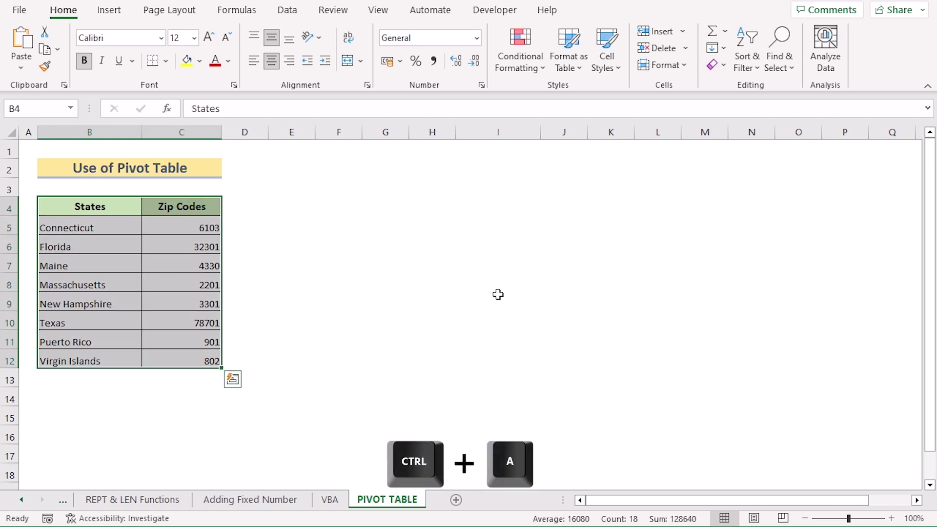
pyautogui.click(121, 16)
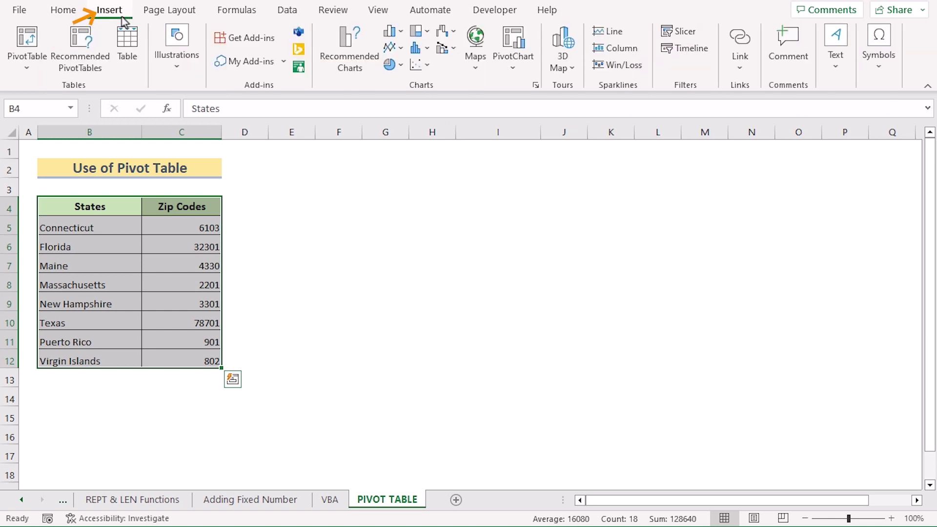
pyautogui.click(33, 71)
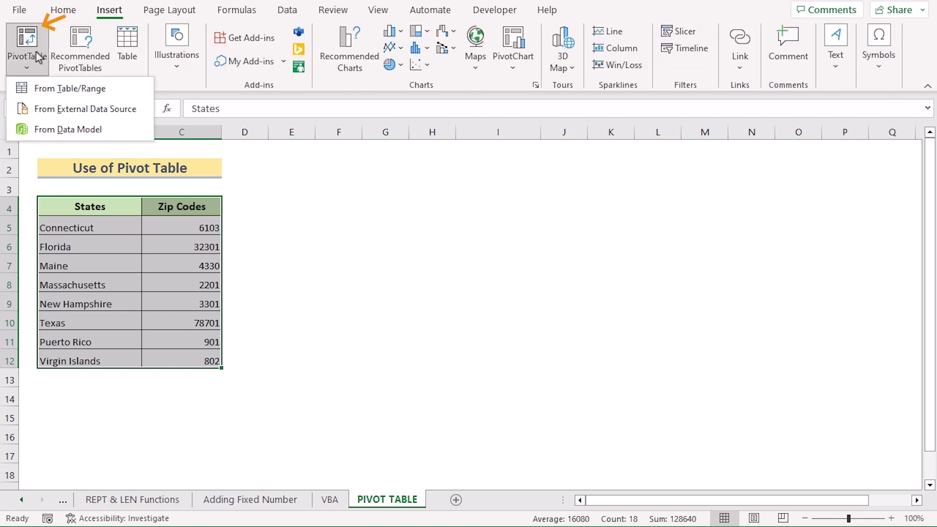
pyautogui.click(39, 88)
pyautogui.moveTo(467, 218); pyautogui.dragTo(466, 205)
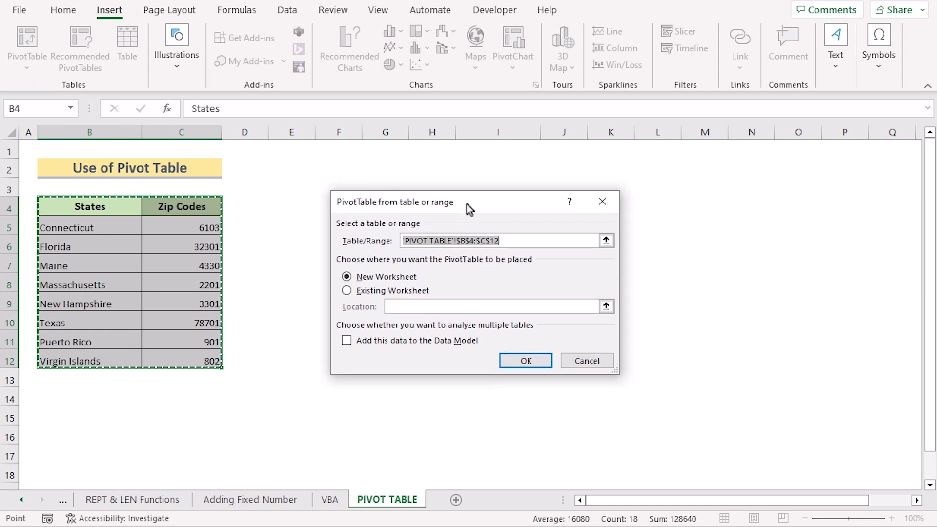
pyautogui.click(347, 340)
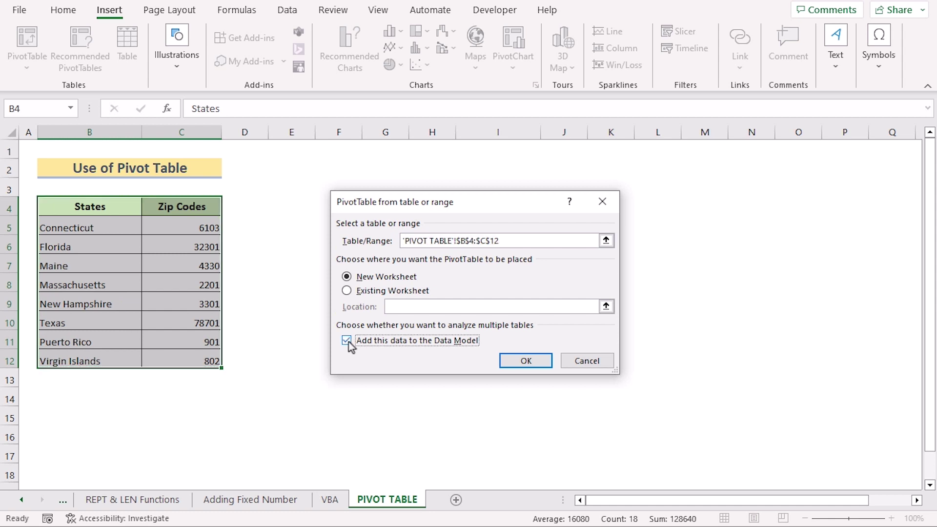
pyautogui.click(547, 363)
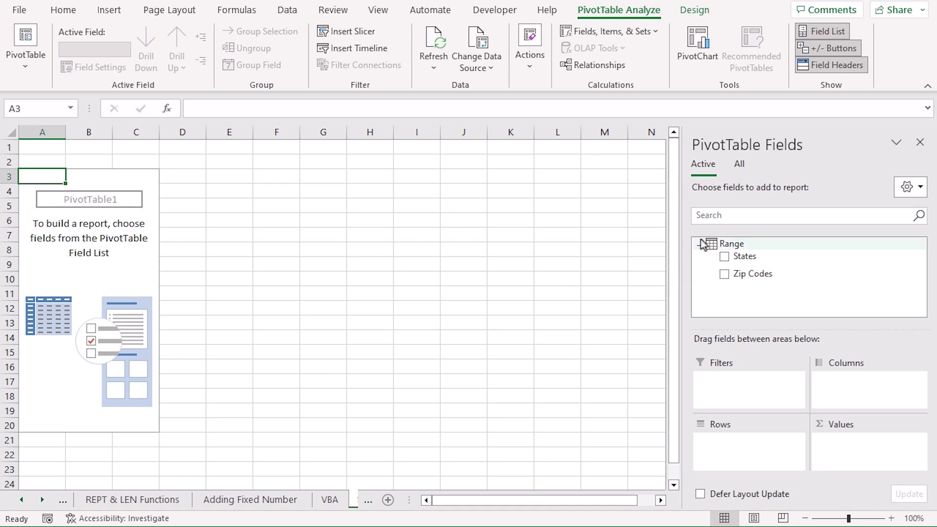
# Add a measure named "Zip Codes with Leading Zeros" to the Range table in the PivotTable fields.
pyautogui.moveTo(762, 248)
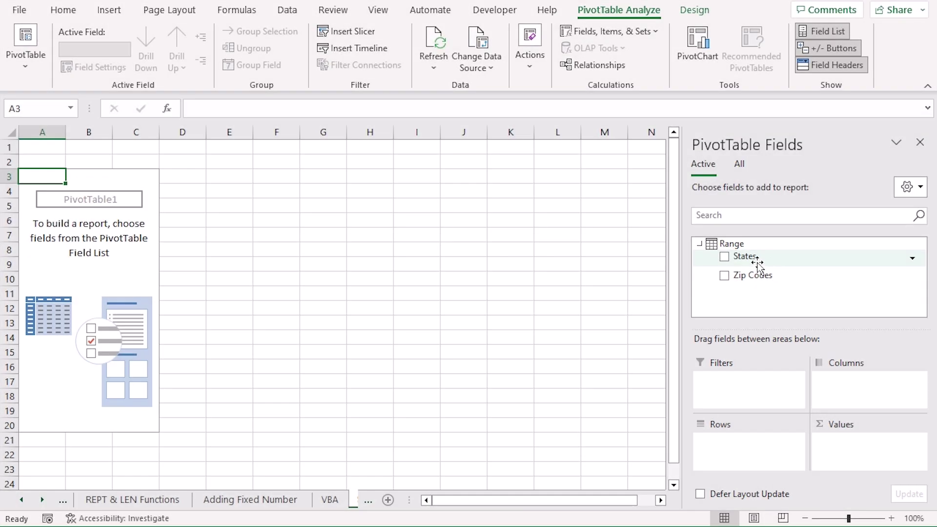
pyautogui.rightClick(727, 245)
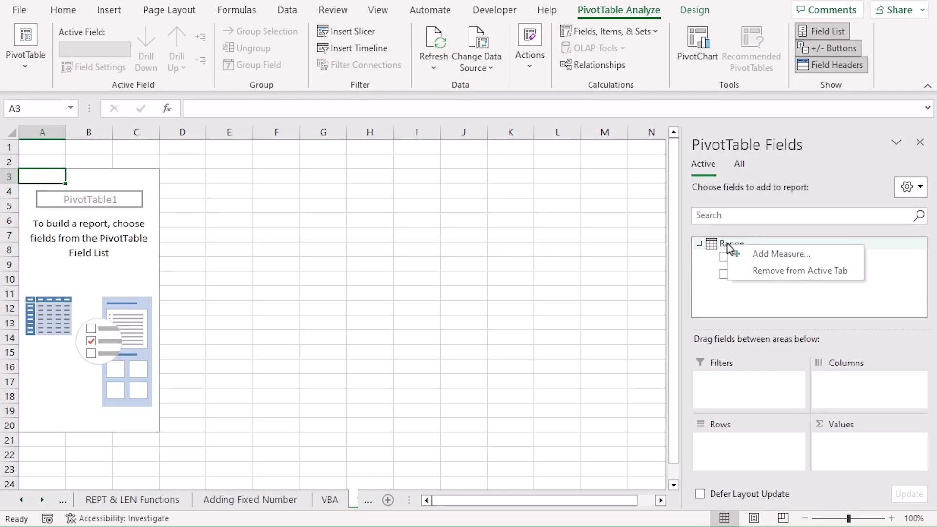
pyautogui.click(817, 256)
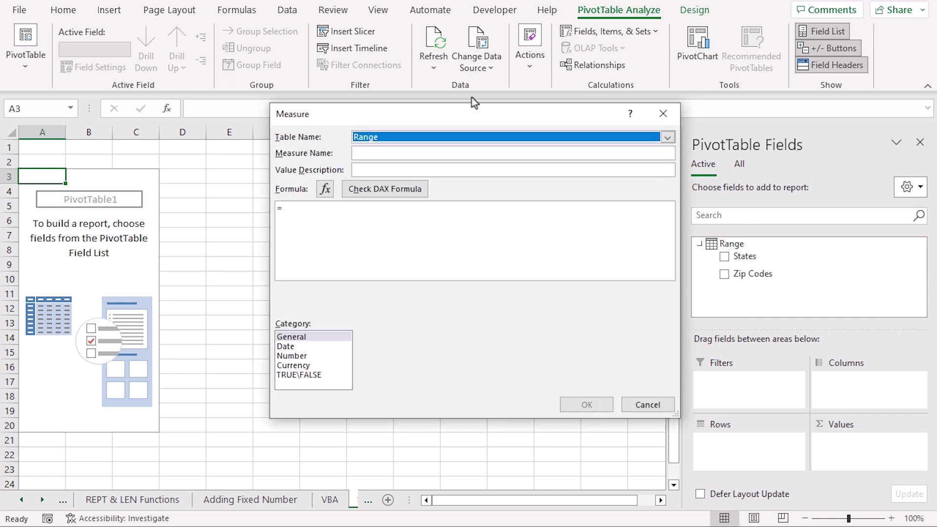
pyautogui.click(371, 153)
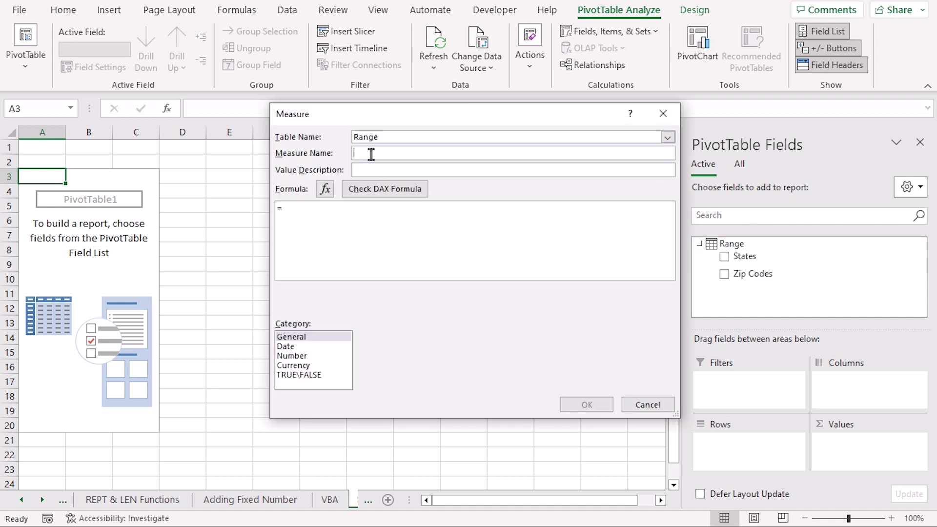
pyautogui.write('Zip Codes with Leading Zeros')
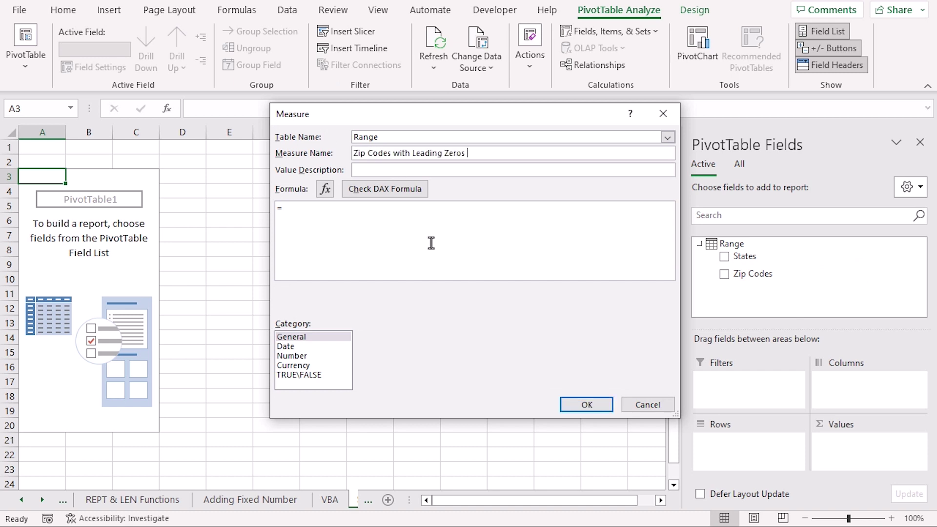
# Begin the measure's formula with the CONCATENATEX function and Range as its table argument.
pyautogui.click(311, 207)
pyautogui.press('BackSpace')
pyautogui.write('=C')
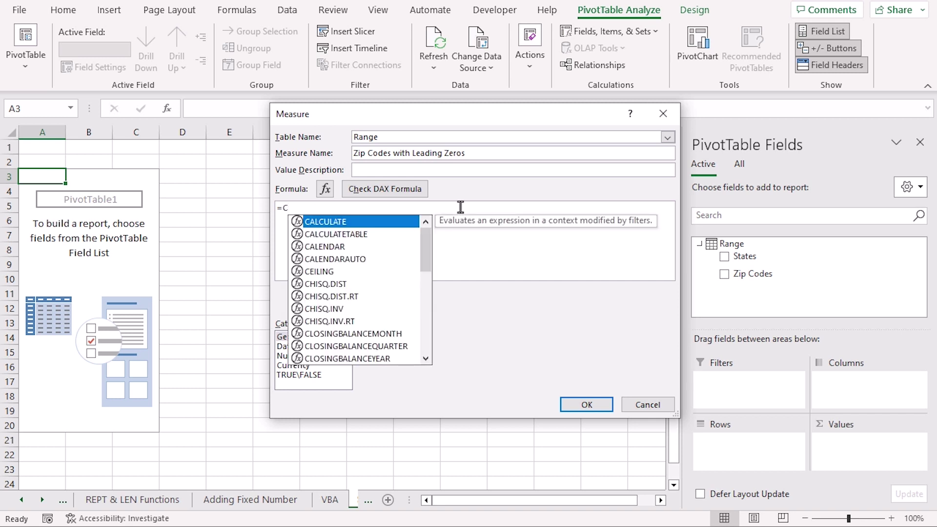
pyautogui.write('ONC')
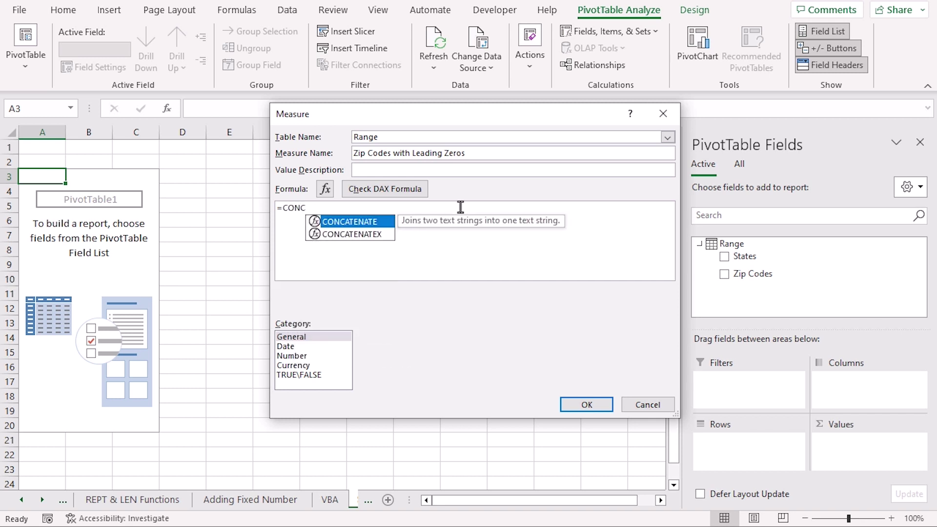
pyautogui.press('Down')
pyautogui.press('Tab')
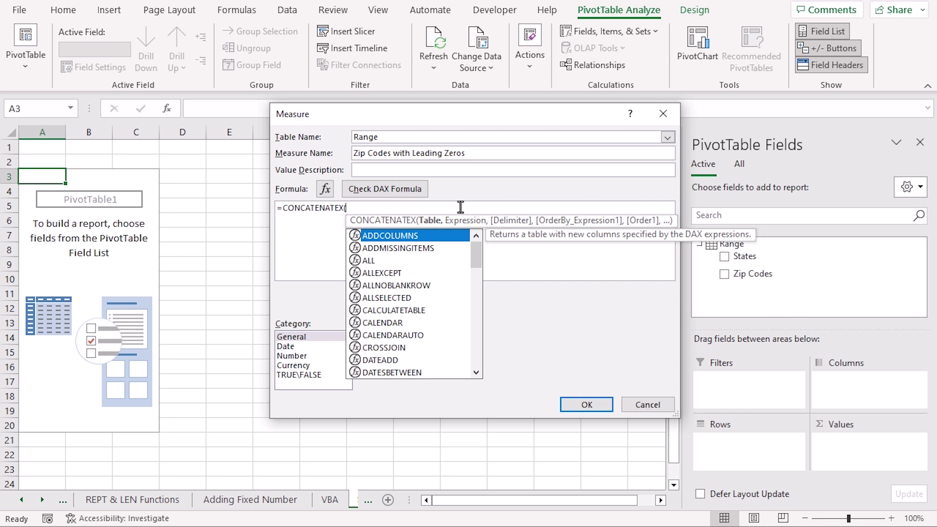
pyautogui.write('RANGE')
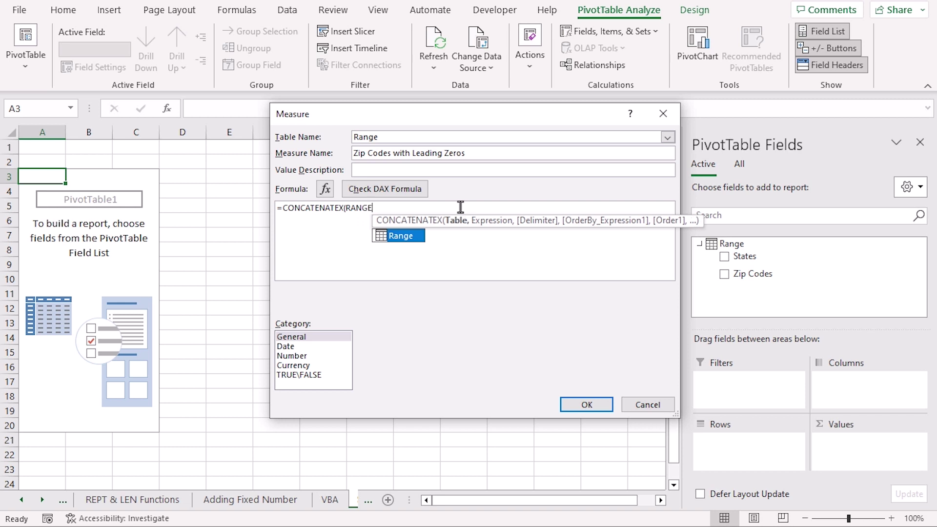
pyautogui.doubleClick(406, 236)
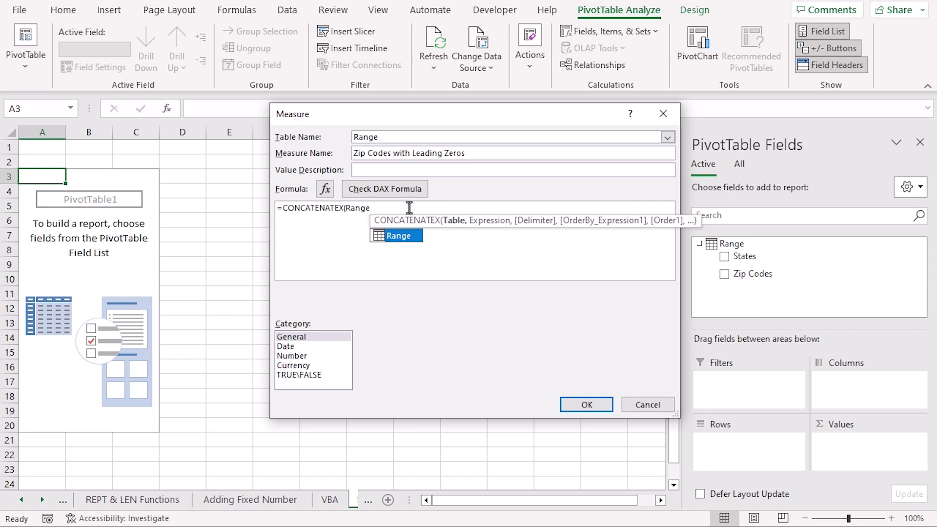
# Enter FORMAT([Zip Codes],"00000" as the expression argument of the CONCATENATEX formula.
pyautogui.write(',FO')
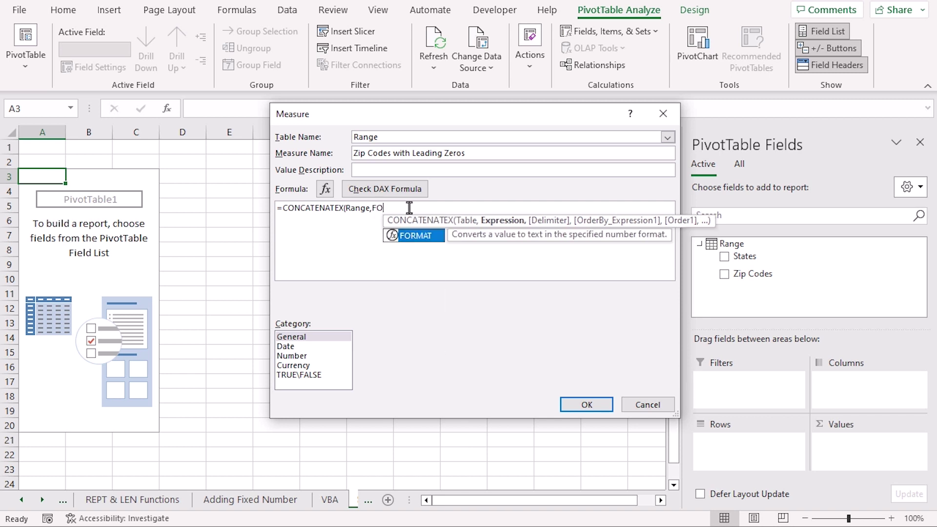
pyautogui.doubleClick(414, 236)
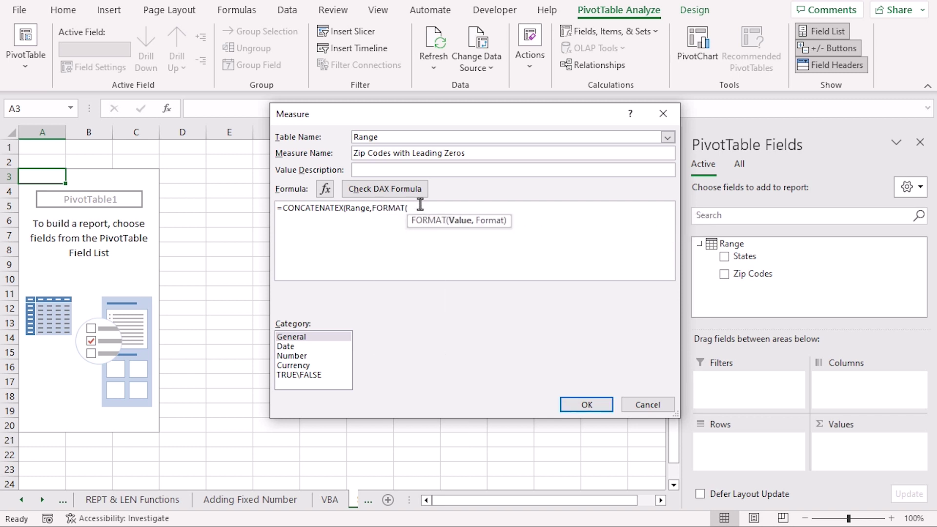
pyautogui.write('[')
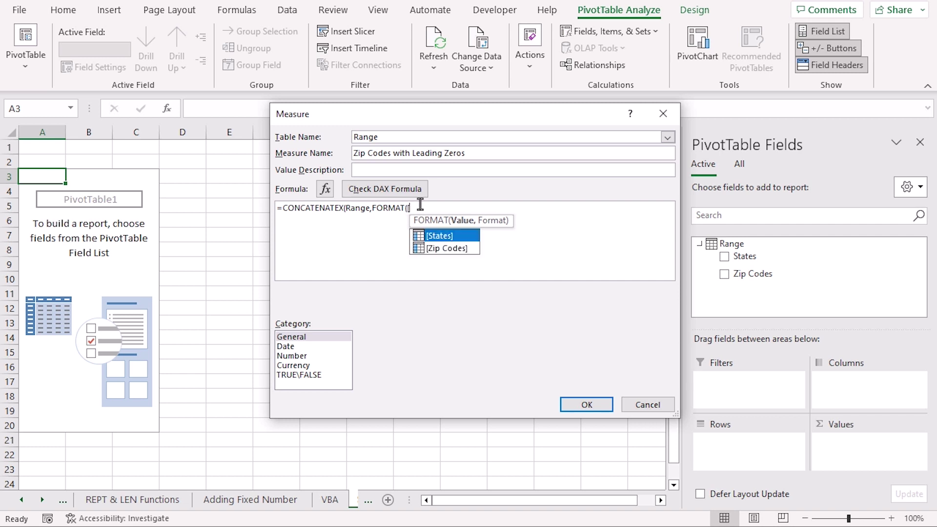
pyautogui.doubleClick(447, 248)
pyautogui.write(',')
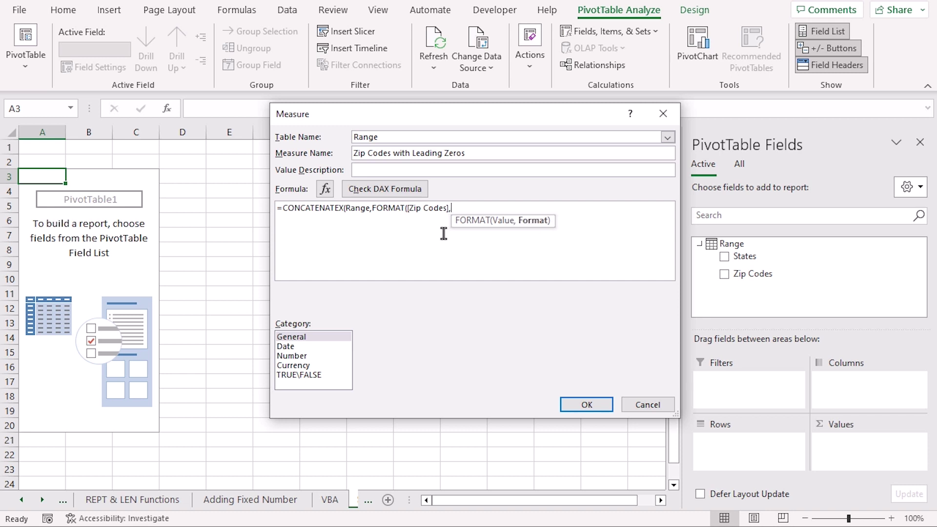
pyautogui.write('"00000"')
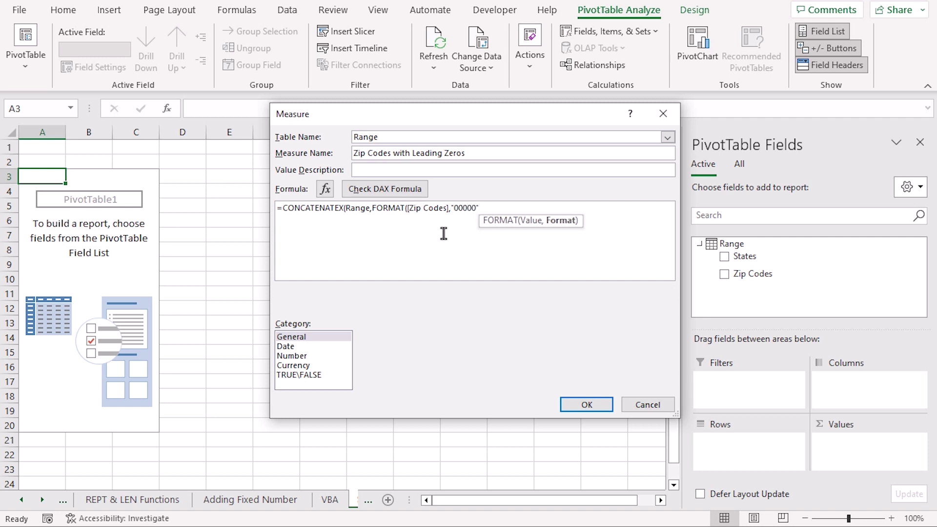
# Complete the formula as =CONCATENATEX(Range,FORMAT([Zip Codes],"00000"),",") and add the saved measure to the PivotTable values.
pyautogui.write('),')
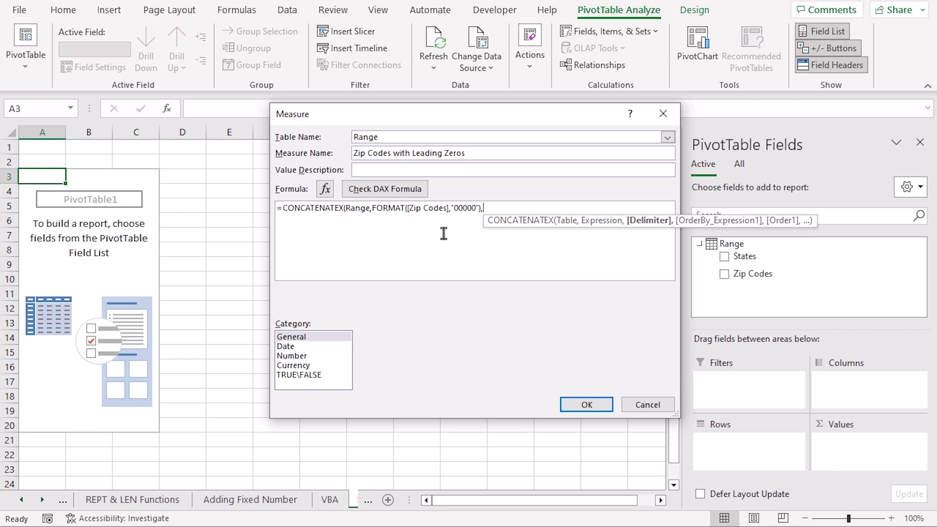
pyautogui.write('",')
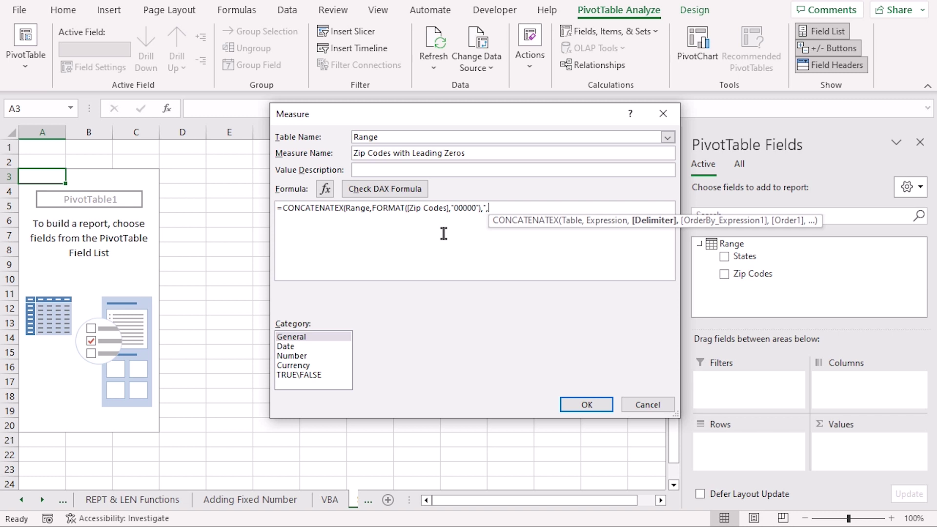
pyautogui.write('"')
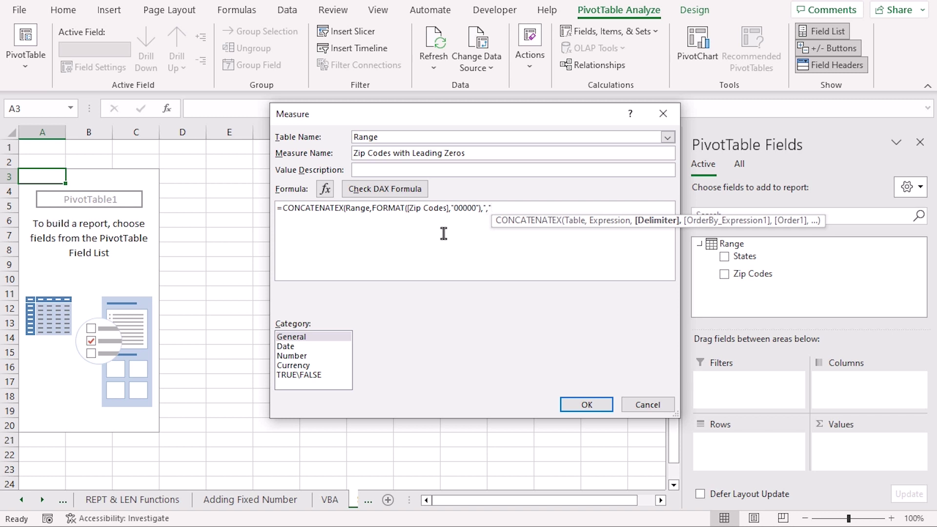
pyautogui.write(')')
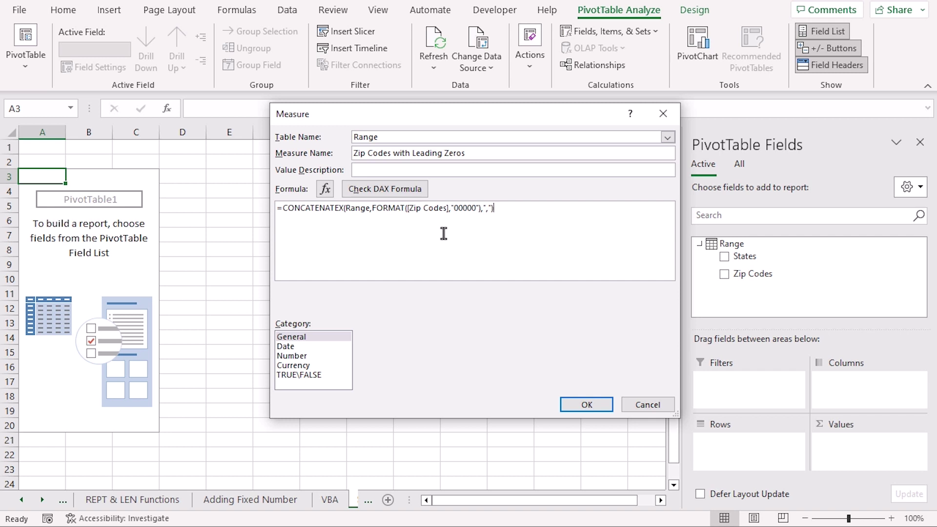
pyautogui.click(594, 403)
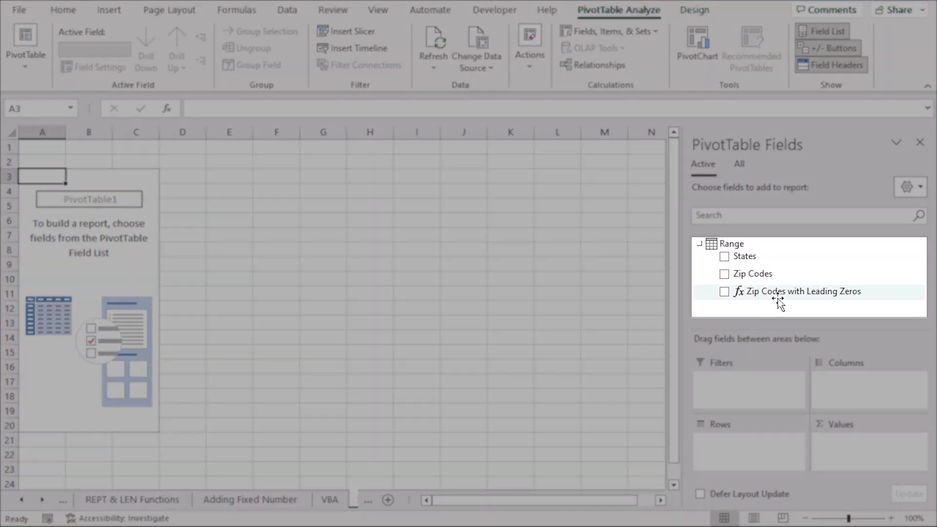
pyautogui.click(724, 291)
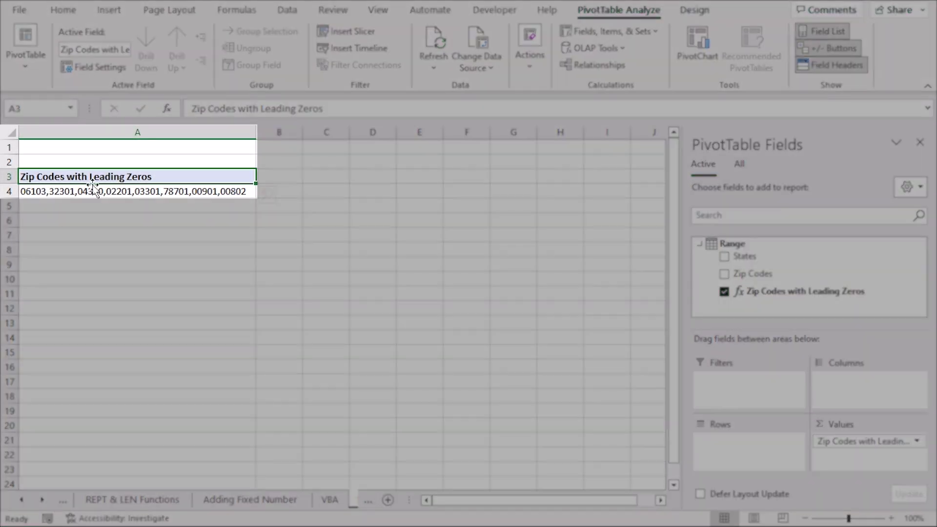
pyautogui.moveTo(40, 194)
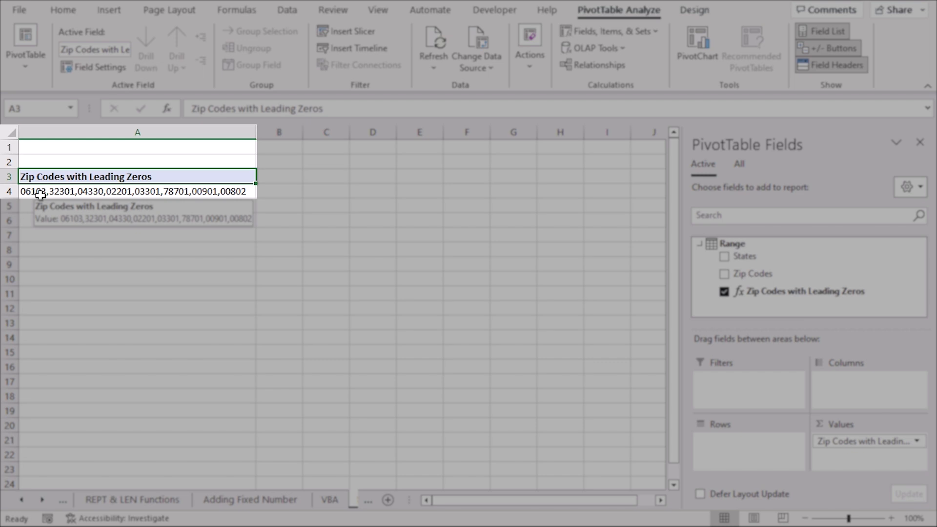